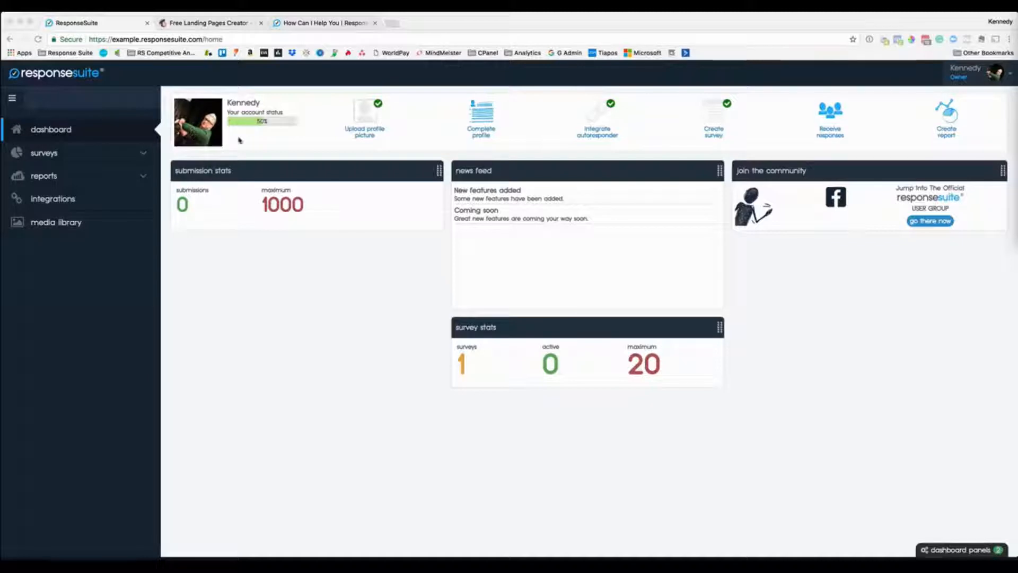
# Step: Rearrange the dashboard so the news feed panel takes the first column and submission stats sits above survey stats
pyautogui.click(720, 172)
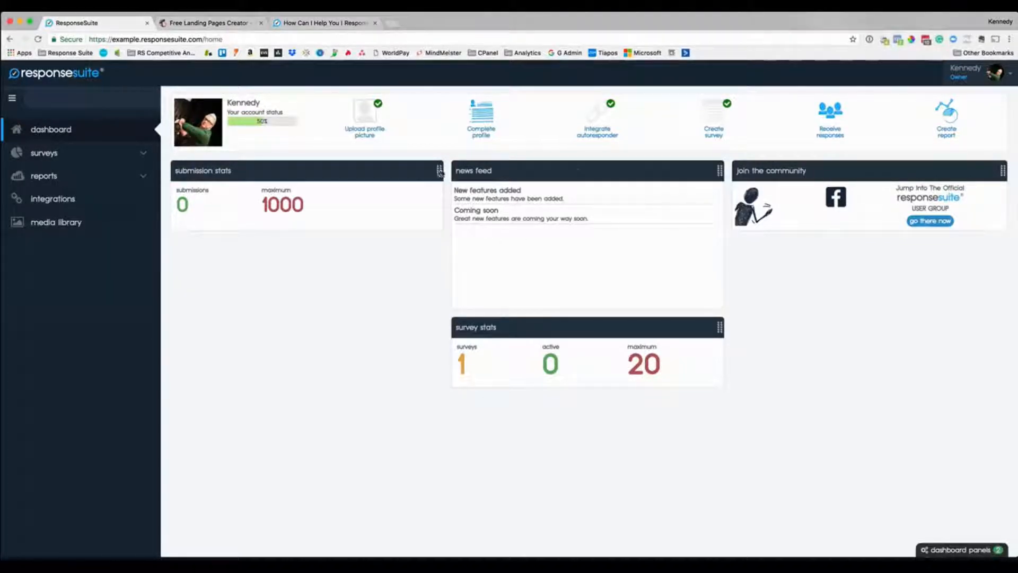
pyautogui.moveTo(438, 173)
pyautogui.mouseDown()
pyautogui.moveTo(711, 168)
pyautogui.moveTo(722, 175)
pyautogui.moveTo(720, 252)
pyautogui.moveTo(416, 183)
pyautogui.moveTo(439, 171)
pyautogui.mouseUp()
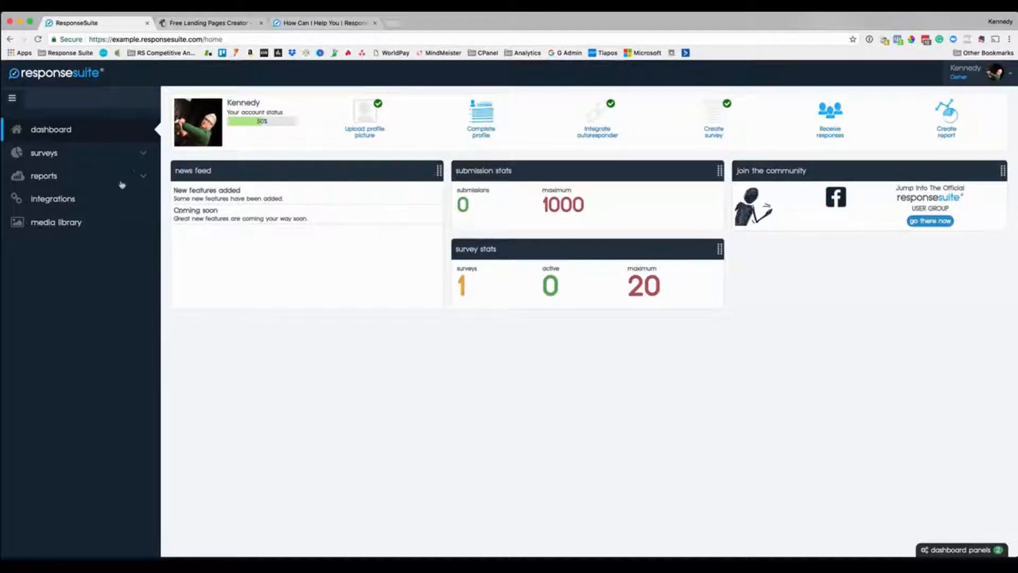
# Step: Create a survey from scratch named "This is my survey" with the internal description "This is a demonstration"
pyautogui.click(147, 154)
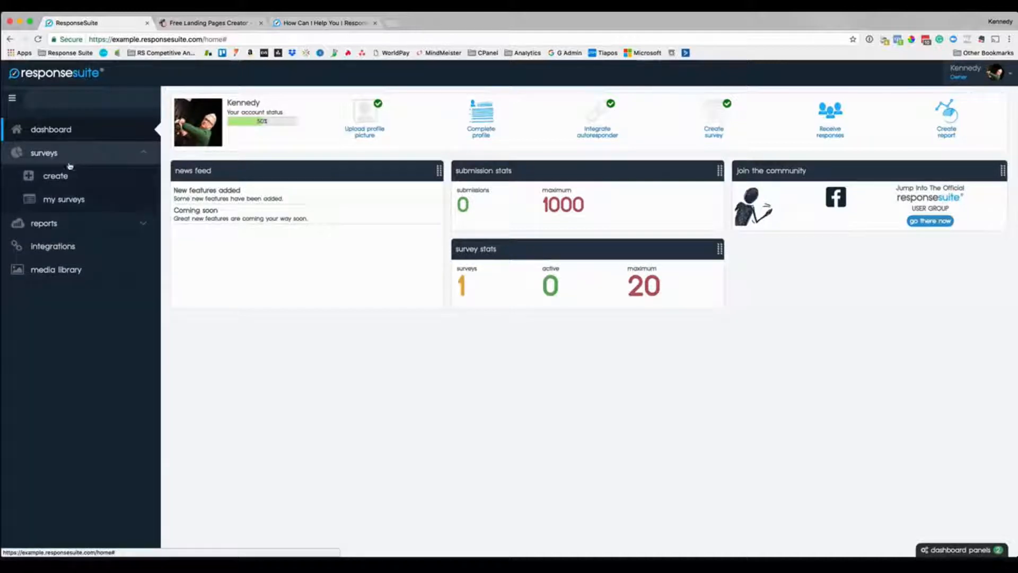
pyautogui.click(57, 177)
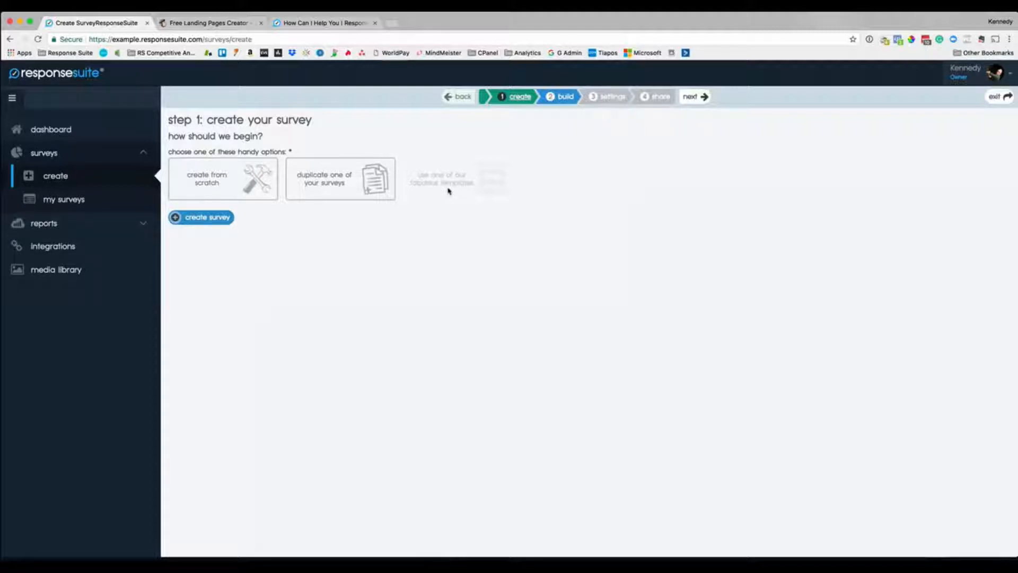
pyautogui.click(252, 182)
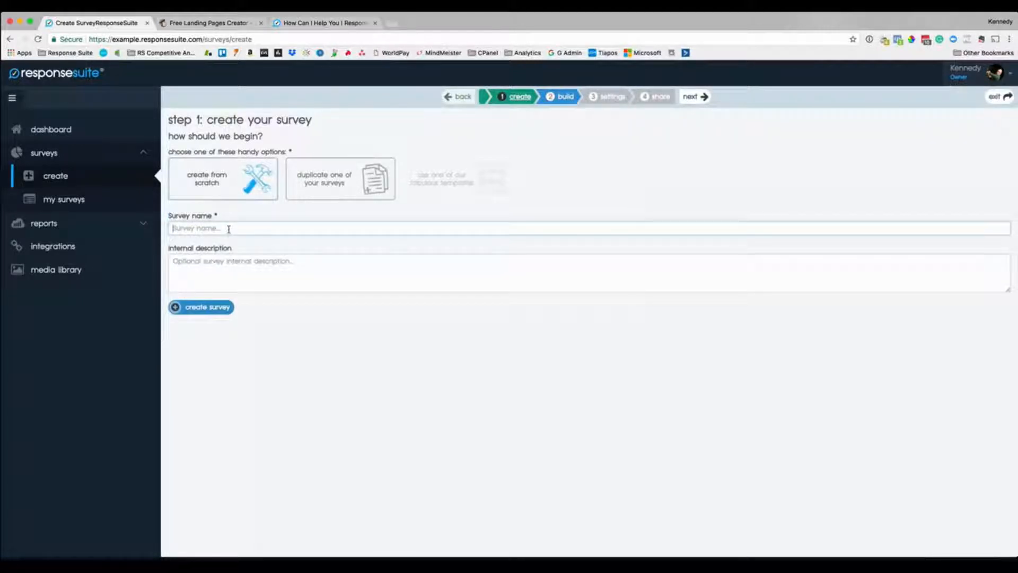
pyautogui.write('This is my survey')
pyautogui.press('Tab')
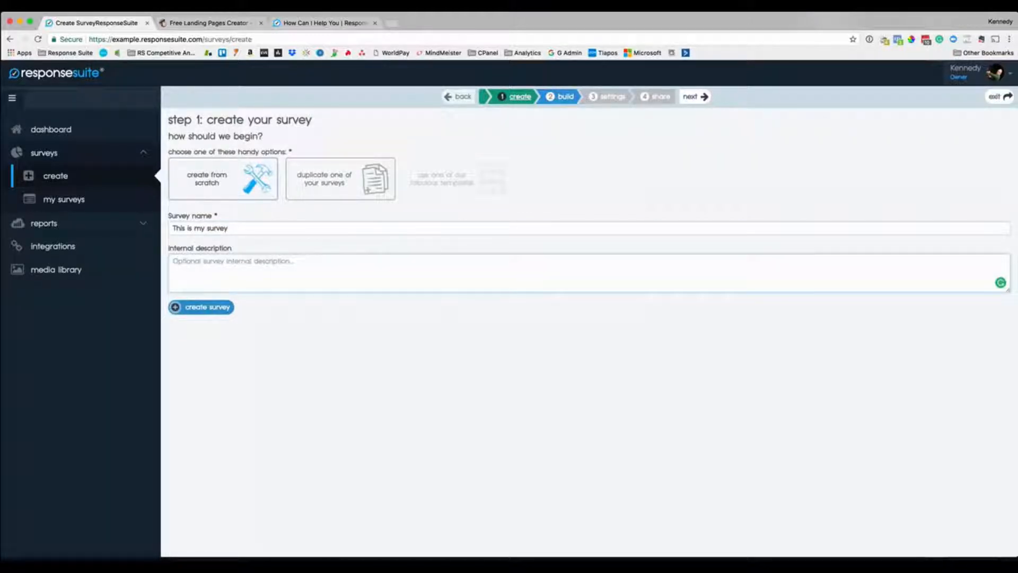
pyautogui.write('This is a demonstration')
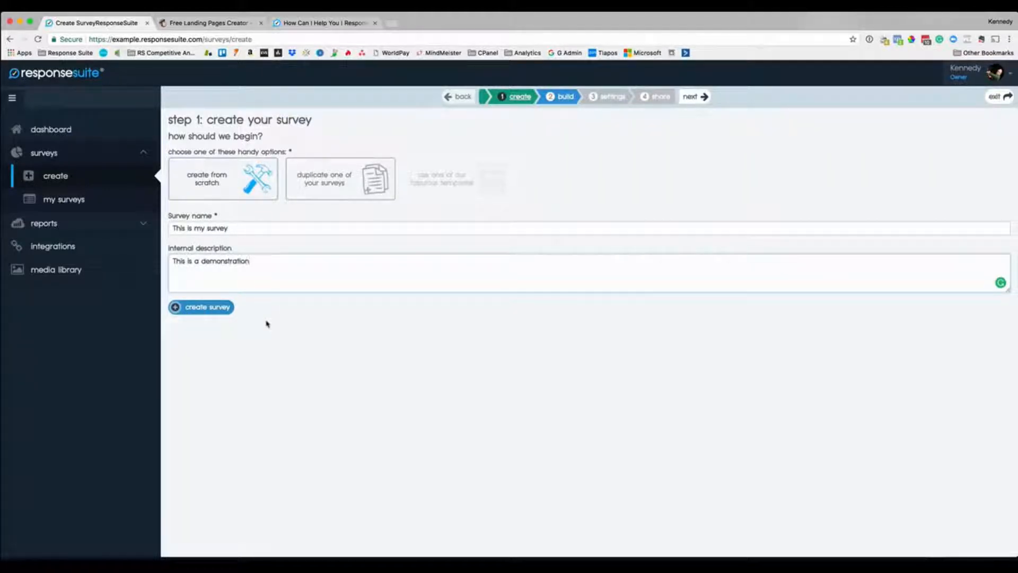
pyautogui.click(227, 311)
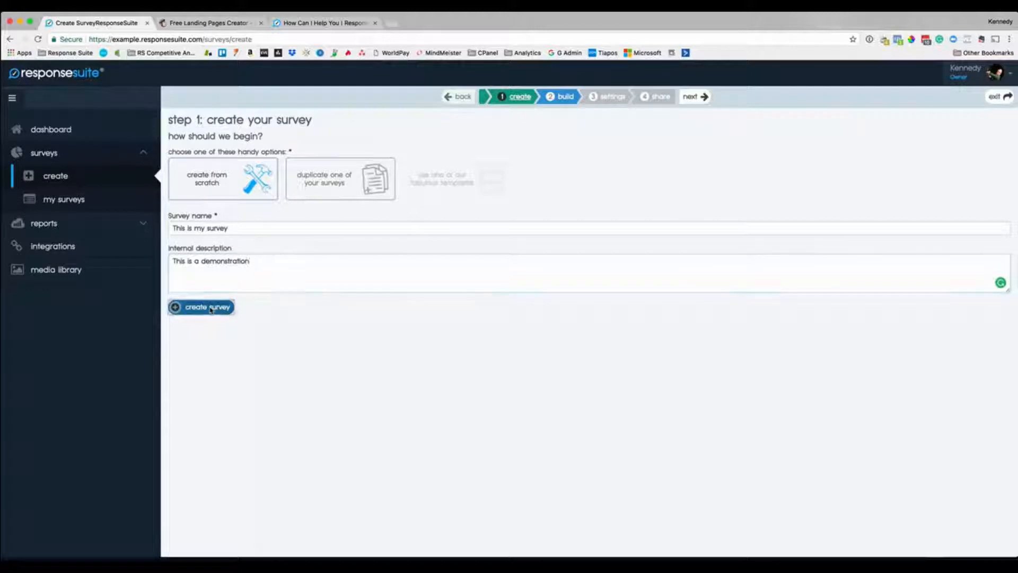
pyautogui.click(211, 309)
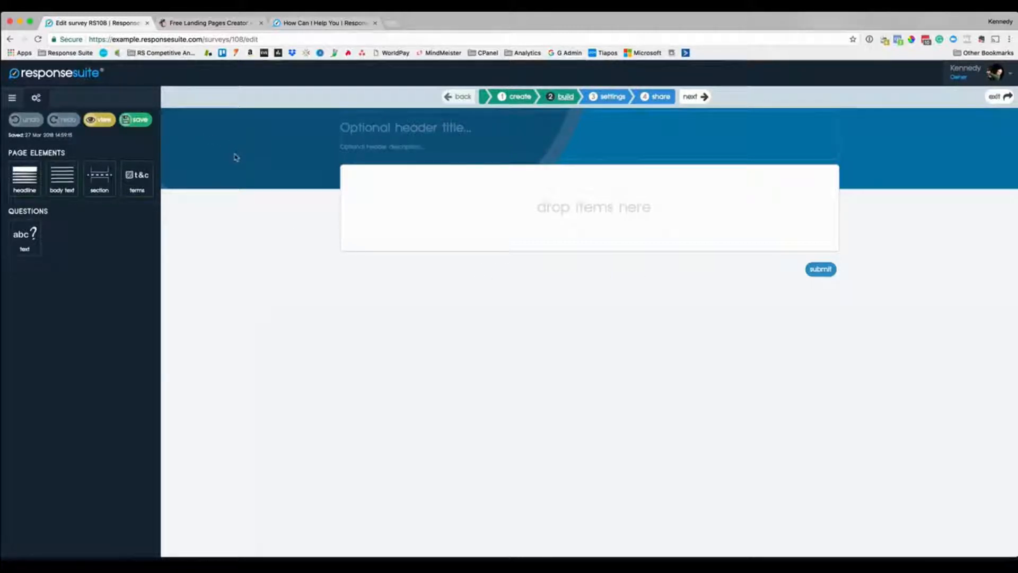
# Step: Set the survey header title to "Let's find out about you" and its description to "So I can help you..."
pyautogui.click(422, 133)
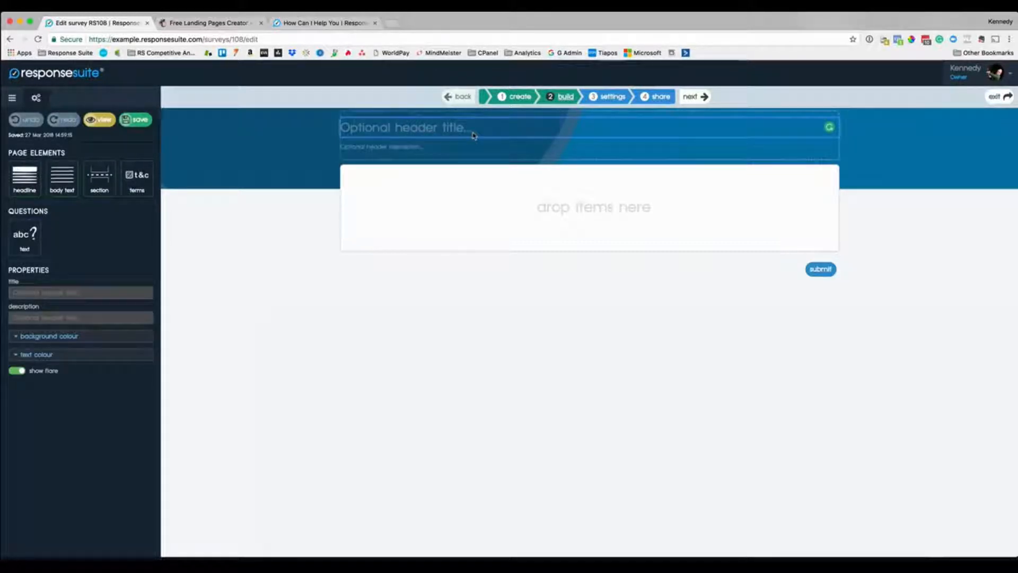
pyautogui.write("Let's find out a bout you")
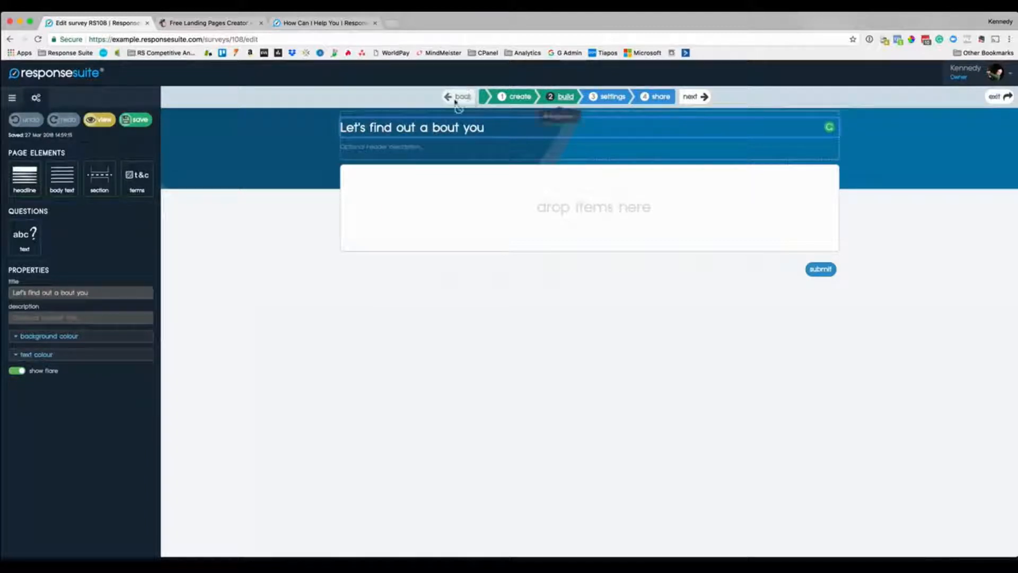
pyautogui.click(433, 128)
pyautogui.press('BackSpace')
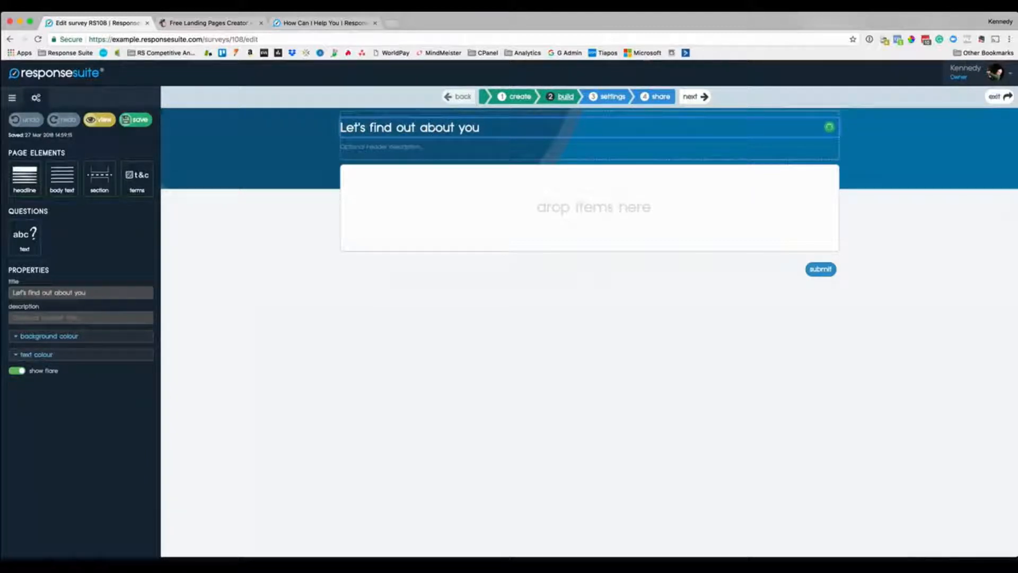
pyautogui.click(407, 148)
pyautogui.write('So I can hel')
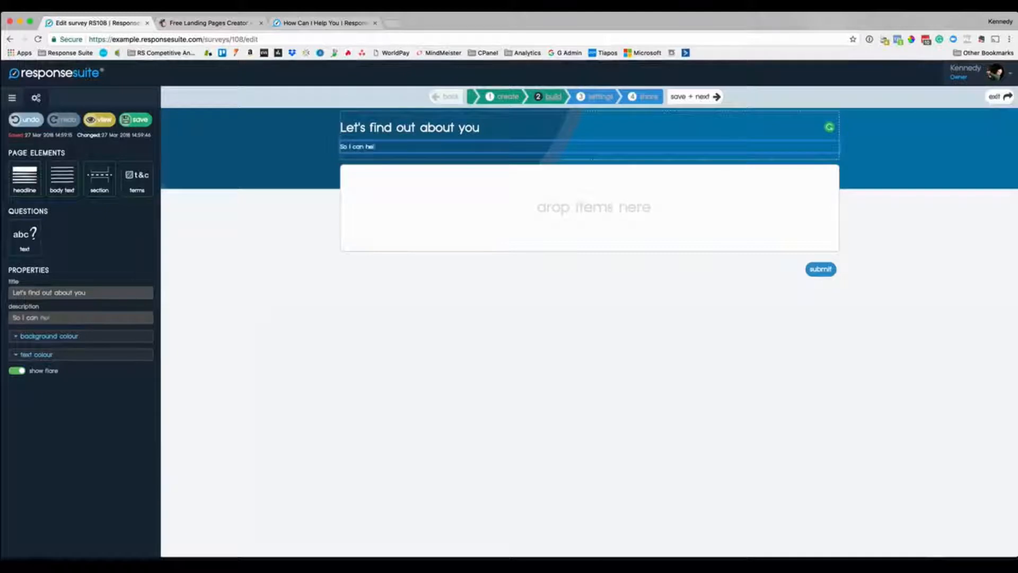
pyautogui.write('p you...')
pyautogui.click(225, 250)
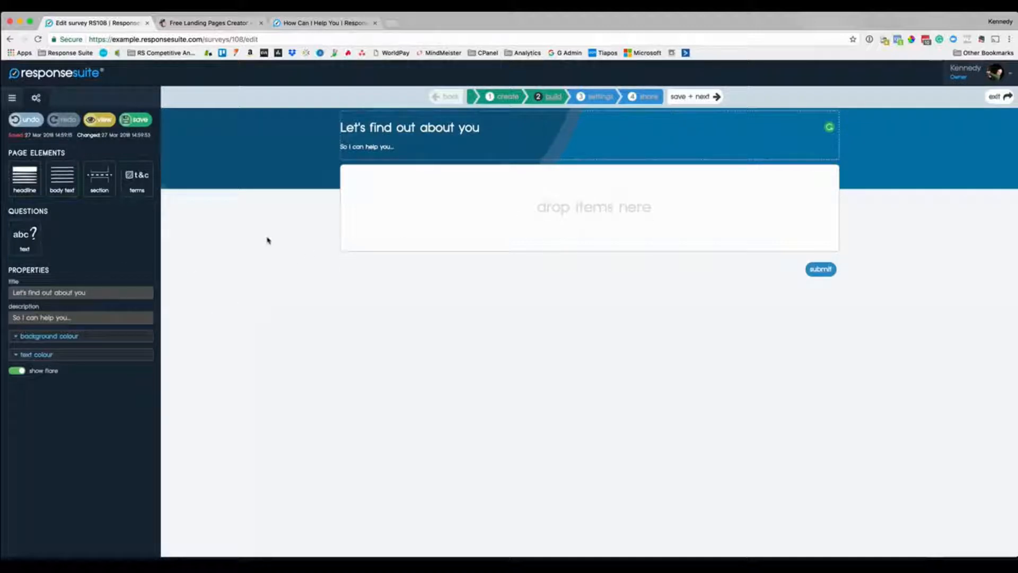
# Step: Add a first question to the survey reading "How long have you been in the Online Marketing space?"
pyautogui.moveTo(24, 236); pyautogui.dragTo(411, 191)
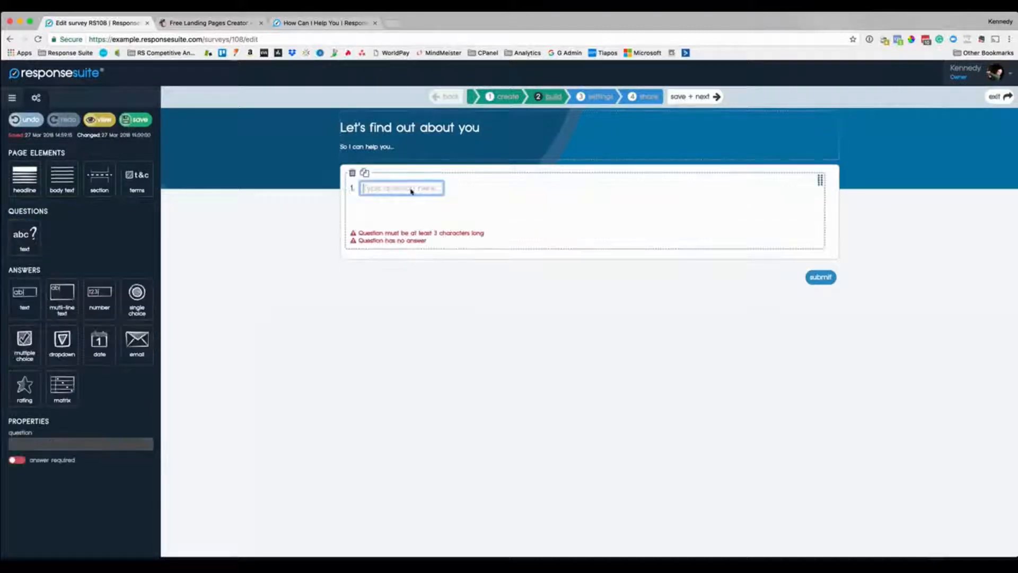
pyautogui.write('How long have you been ')
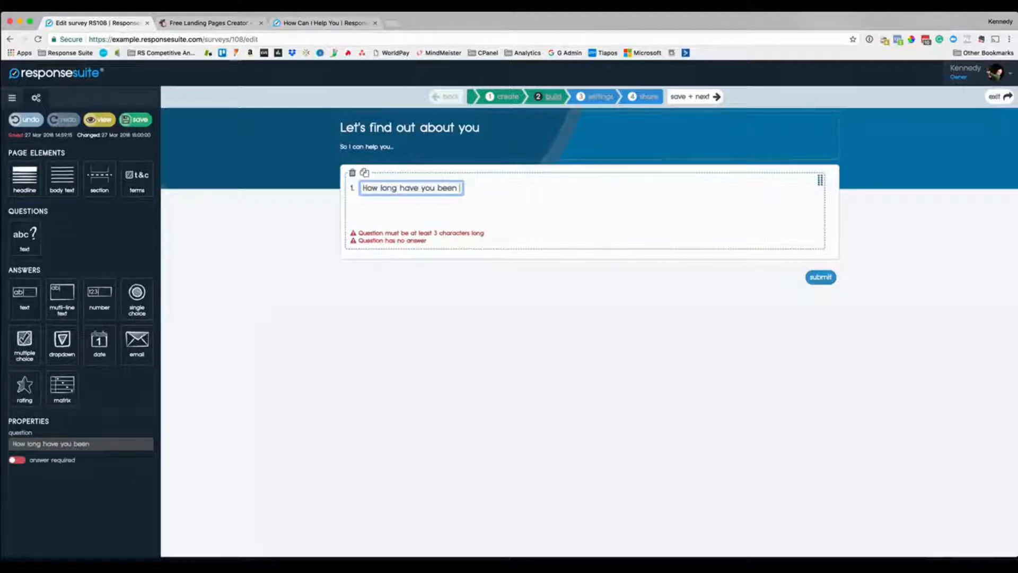
pyautogui.write('in the Online Marketing sp')
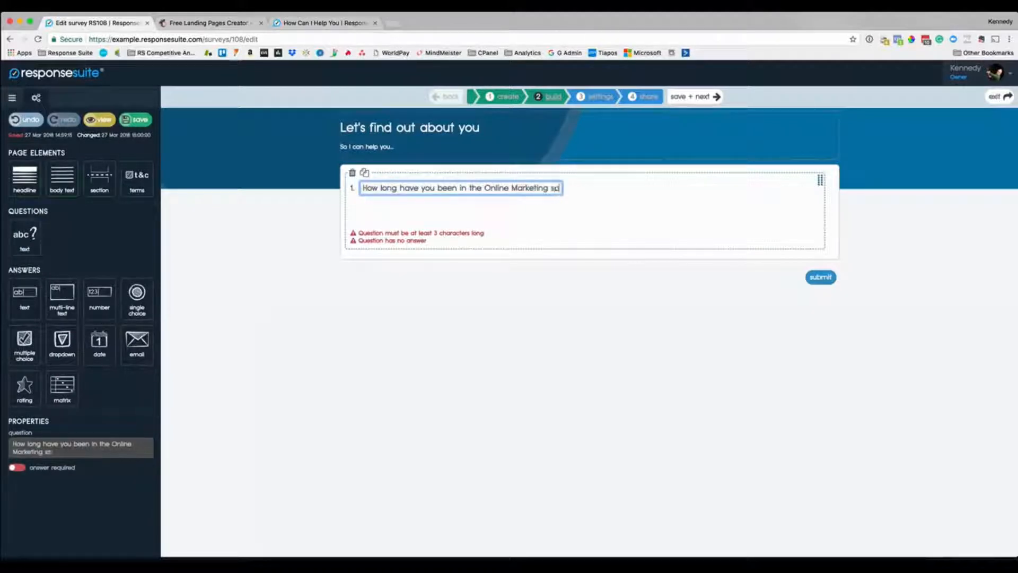
pyautogui.write('ace?')
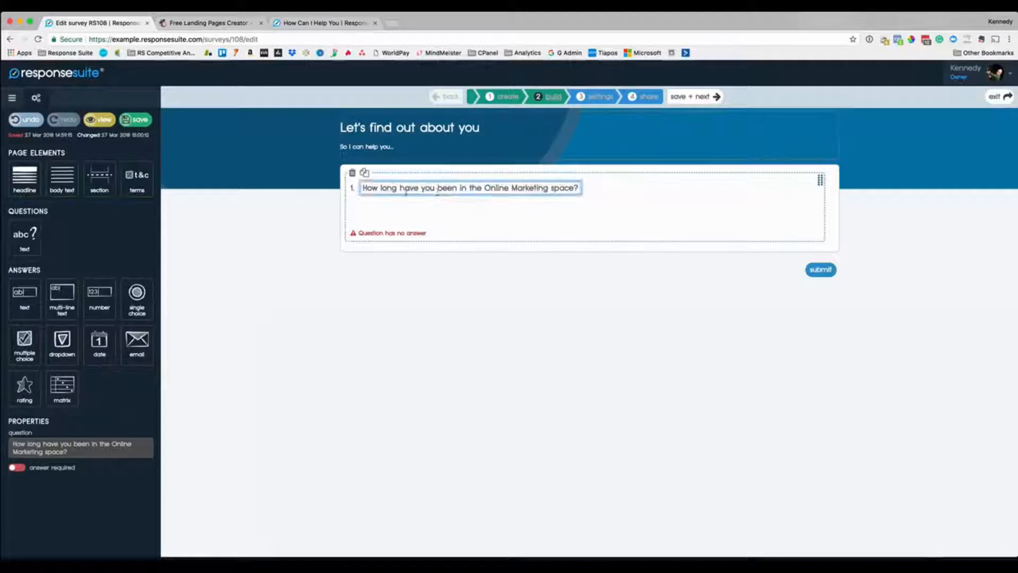
pyautogui.click(268, 211)
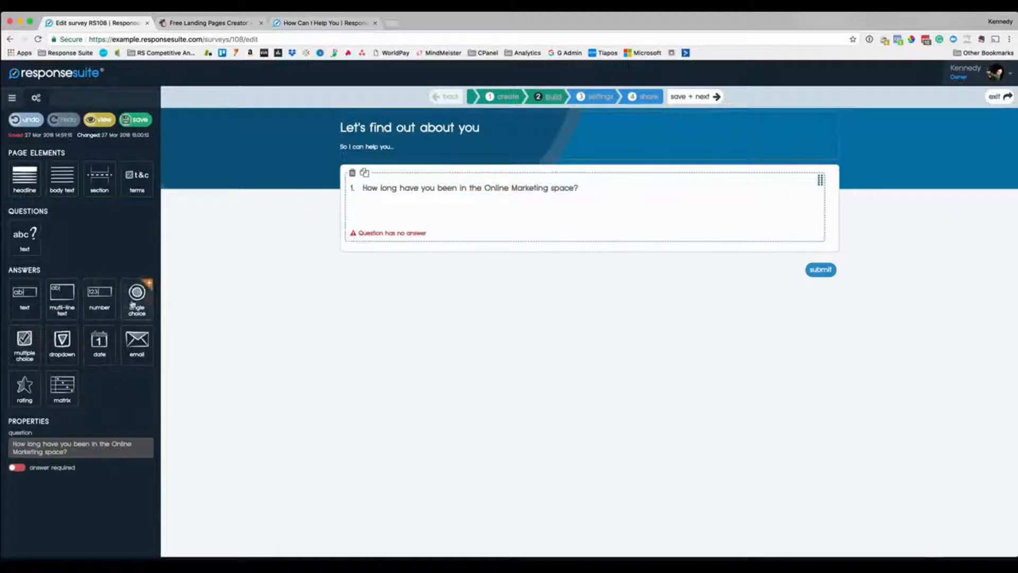
# Step: Give question 1 single-choice answers: "0-1 Year", "2-5 Years", "6-10 Years" and "11 Years +"
pyautogui.moveTo(133, 305); pyautogui.dragTo(384, 202)
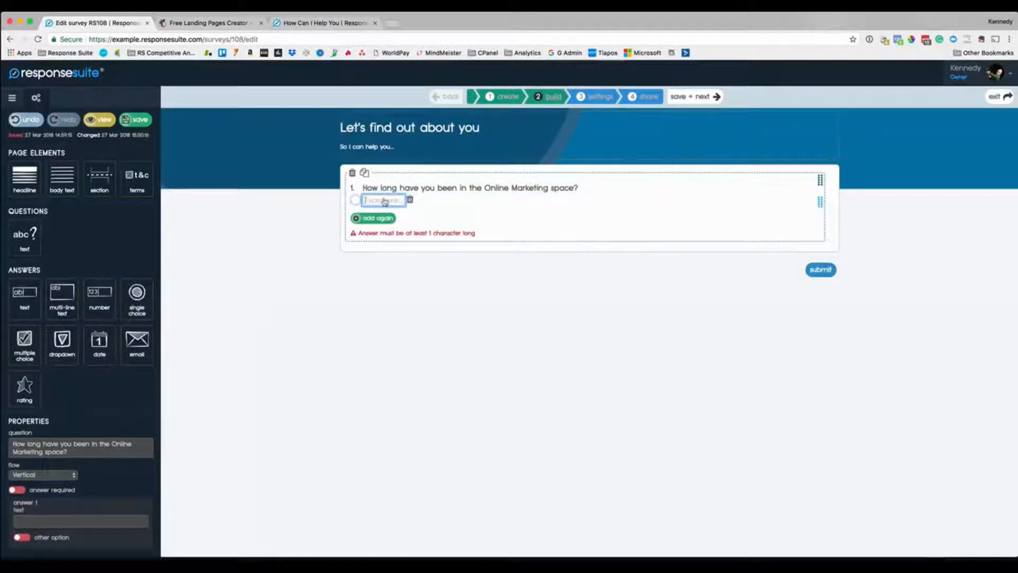
pyautogui.write('0-1 Year')
pyautogui.press('Return')
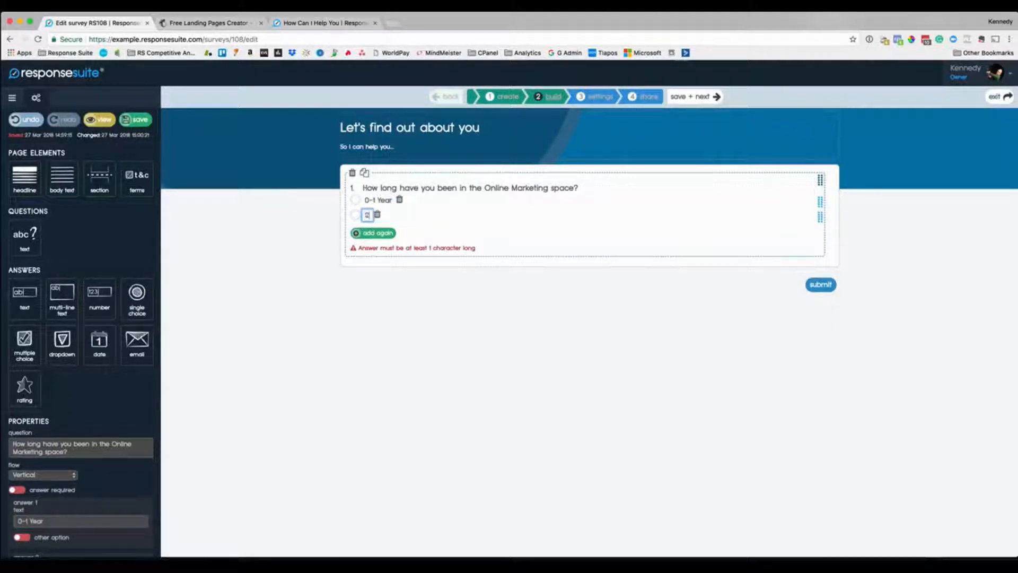
pyautogui.write('2-5 Years')
pyautogui.press('Return')
pyautogui.write('6-10 Years')
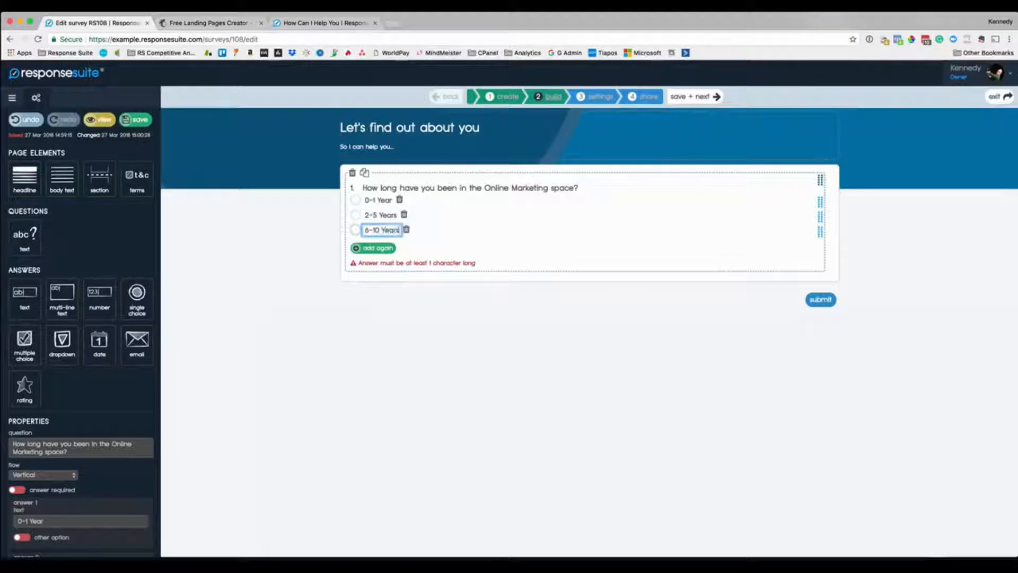
pyautogui.press('Return')
pyautogui.write('11 Years +')
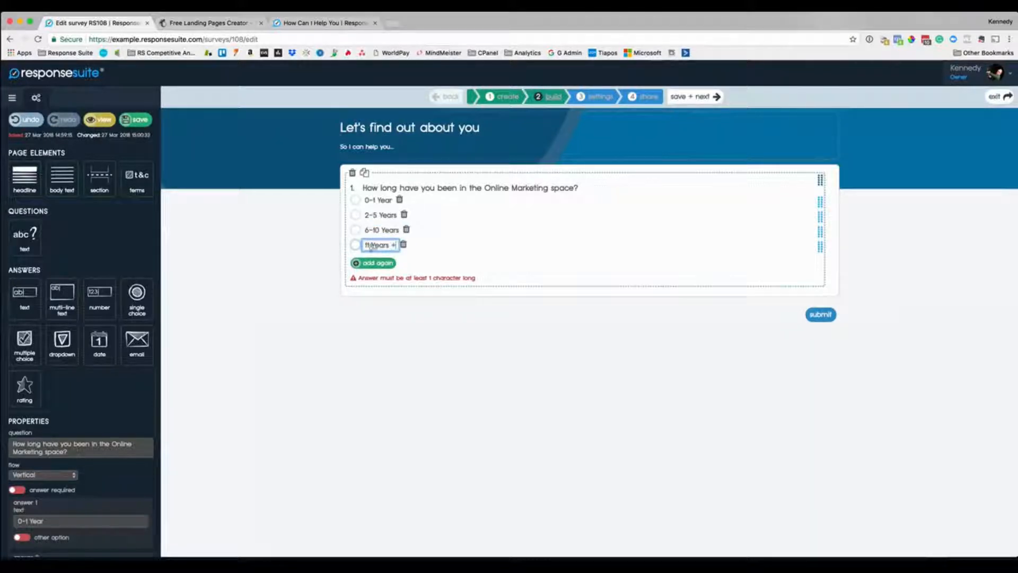
pyautogui.click(305, 279)
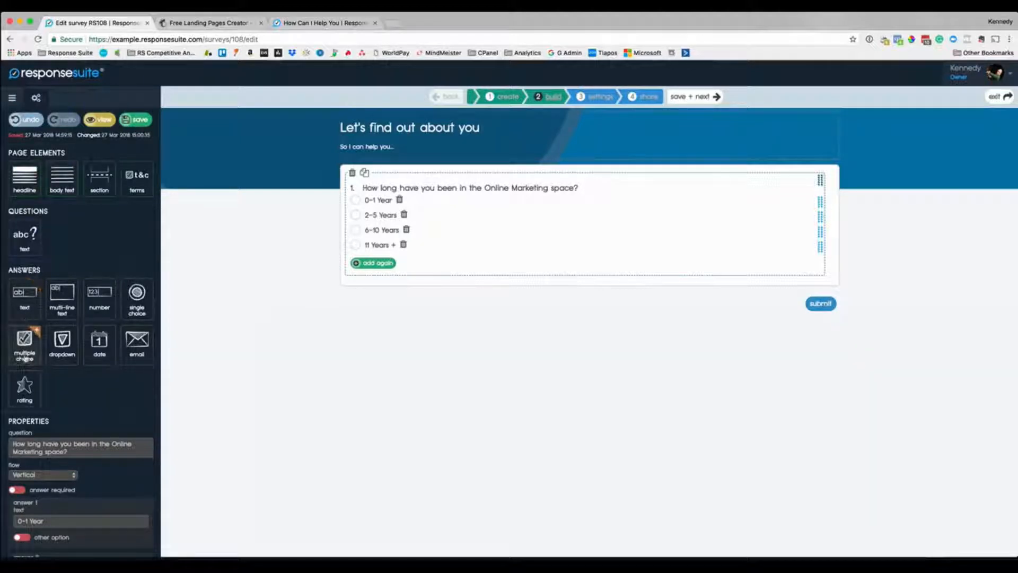
# Step: Add a second question below the first reading "What do you need help with right now?"
pyautogui.moveTo(24, 234); pyautogui.dragTo(512, 280)
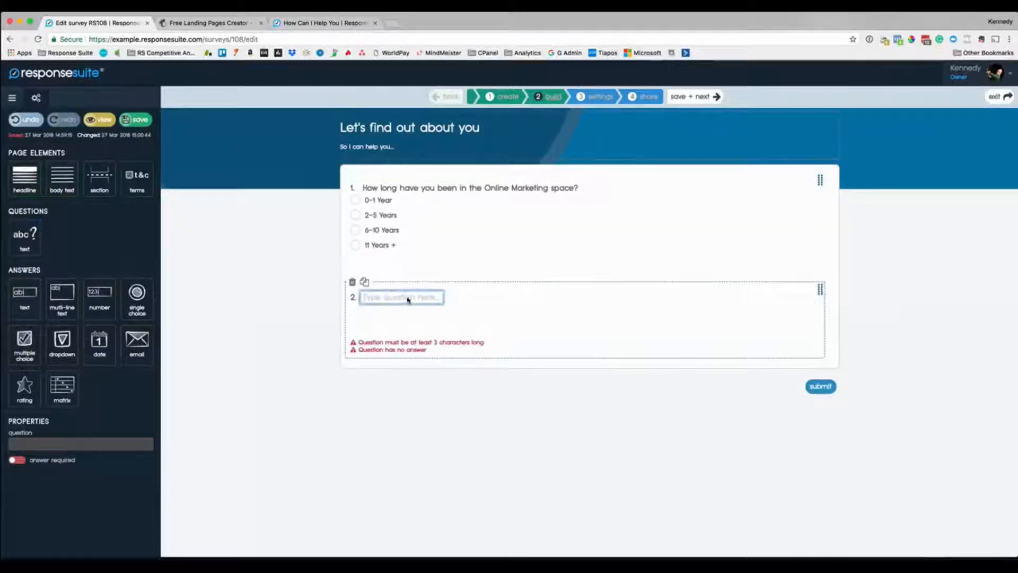
pyautogui.write('What do you need help with right now?')
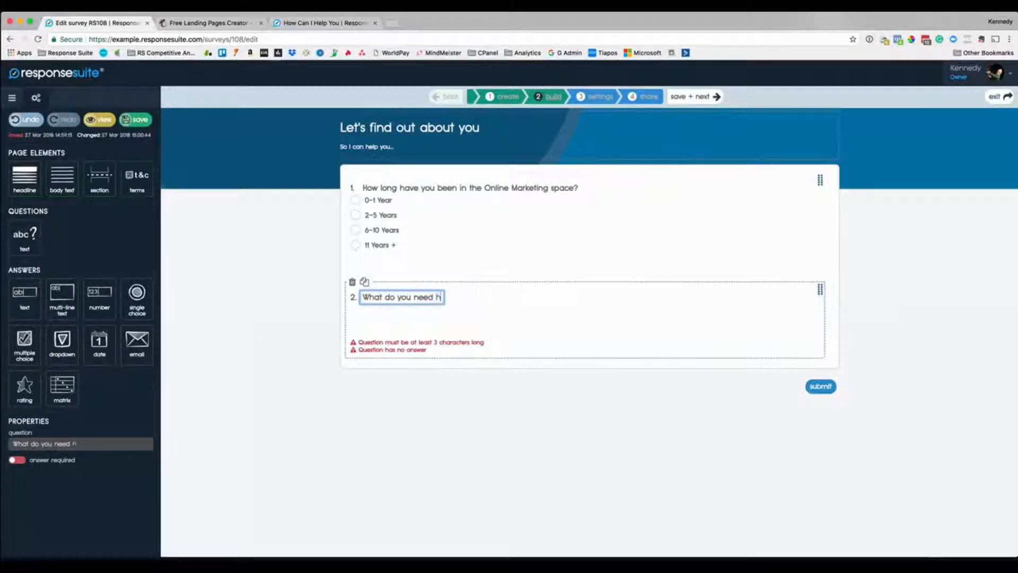
pyautogui.click(314, 324)
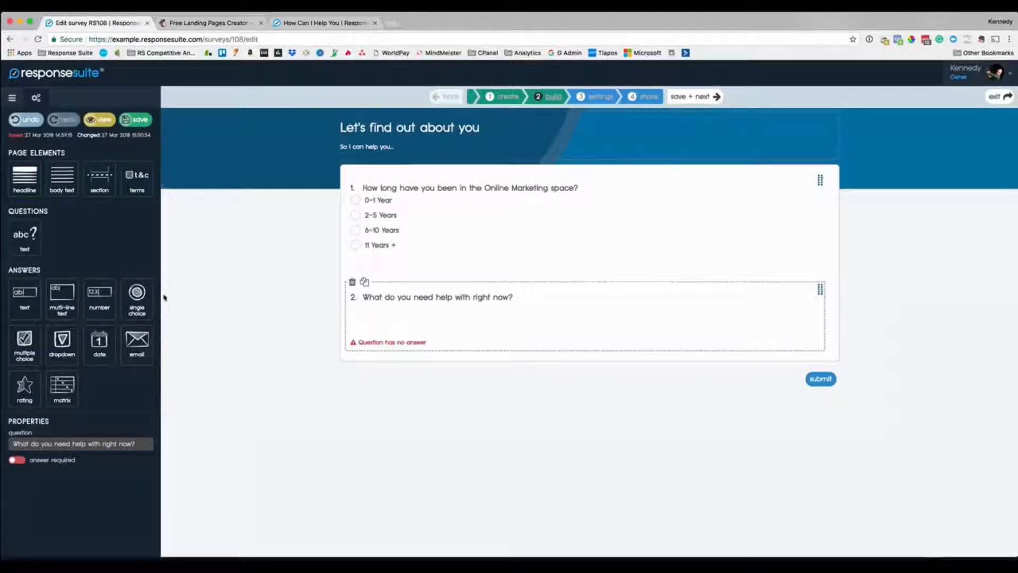
# Step: Give question 2 single-choice answers: "Finding a profitable niche", "Traffic", "Creating a compelling offer" and "Making more from my existing subscribers"
pyautogui.moveTo(137, 295); pyautogui.dragTo(380, 308)
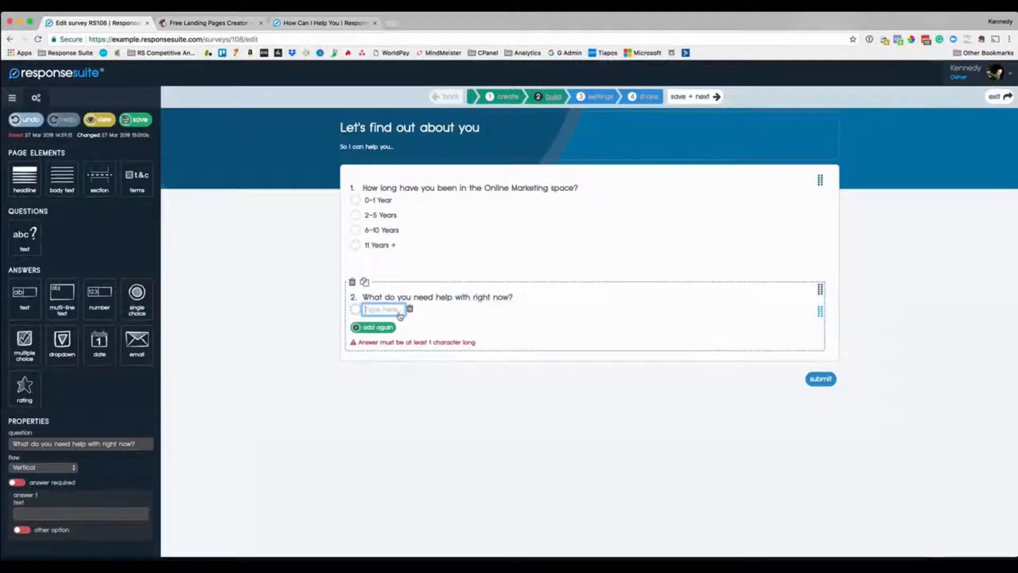
pyautogui.write('Finding a profitable niche')
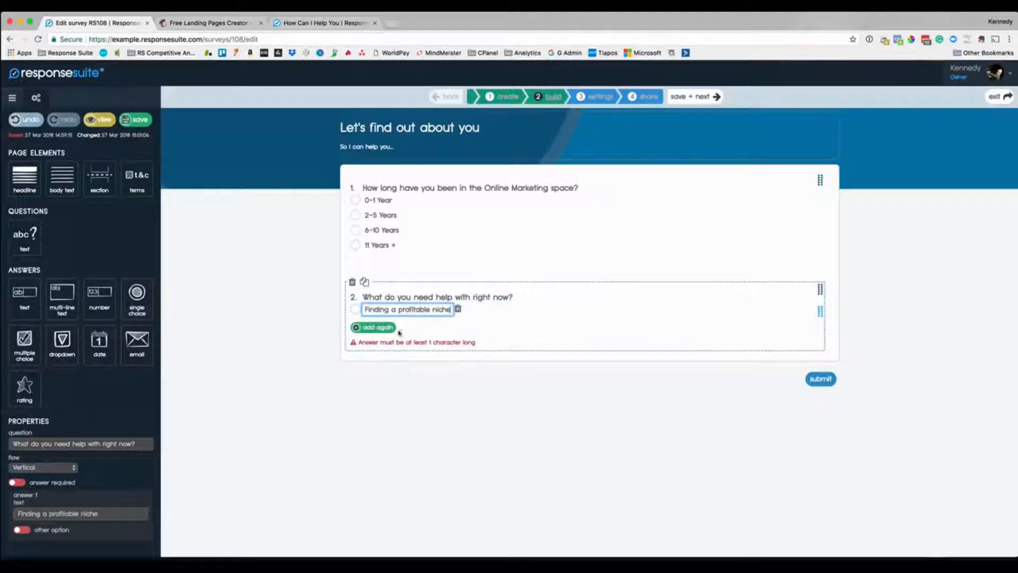
pyautogui.click(378, 328)
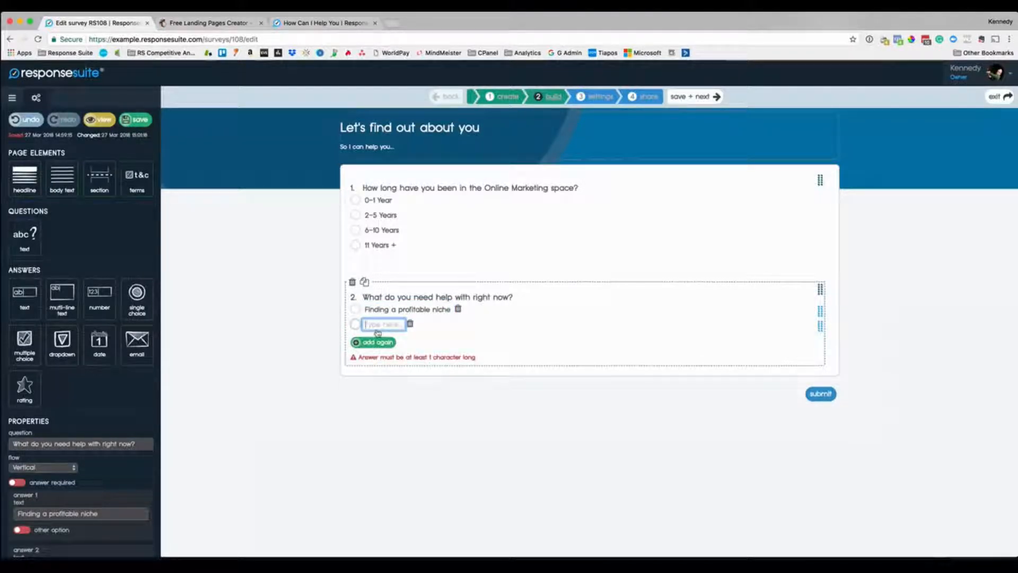
pyautogui.write('Traffic')
pyautogui.press('Return')
pyautogui.write('Creating a compelling offer')
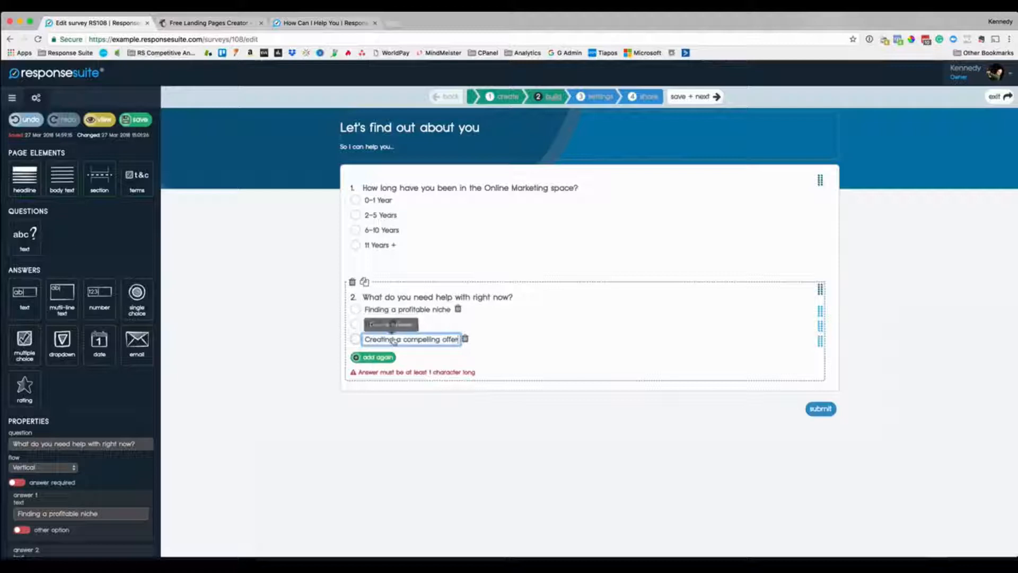
pyautogui.press('Return')
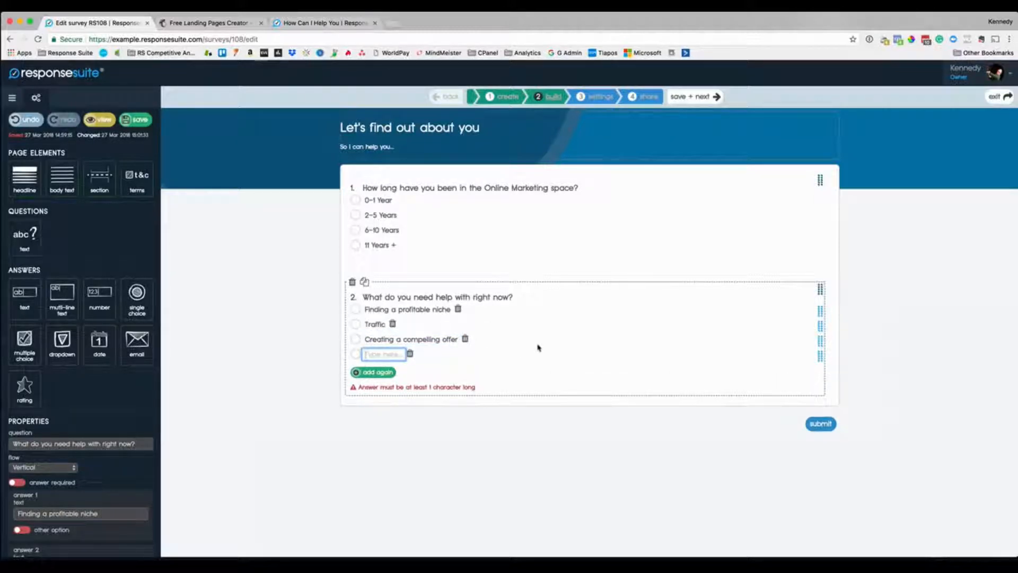
pyautogui.write('Making more from my existing sub')
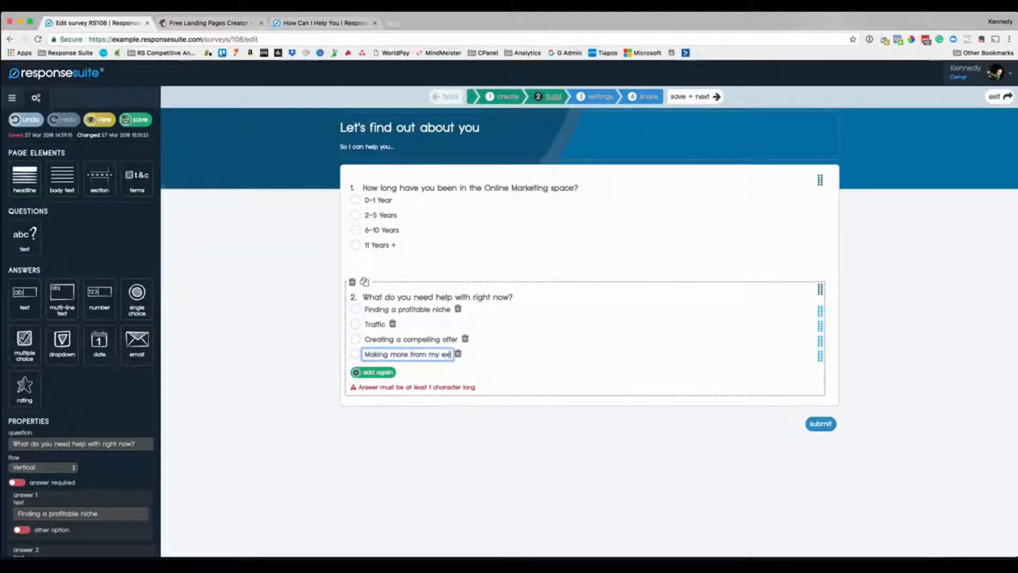
pyautogui.write('scribers')
pyautogui.click(312, 360)
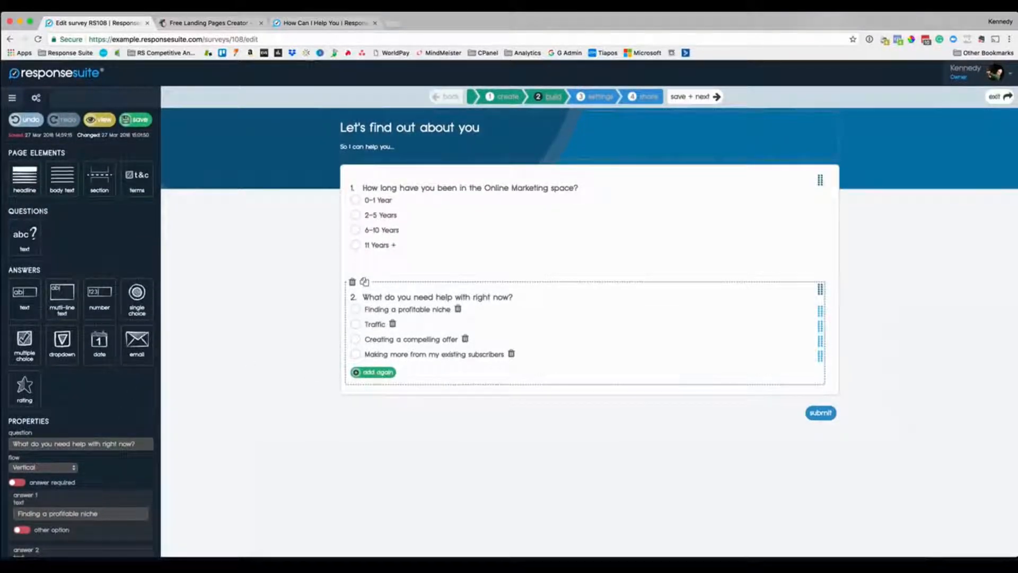
# Step: Add a third question with a headline above it reading "So I can get in touch to help you more...."
pyautogui.moveTo(34, 237); pyautogui.dragTo(461, 391)
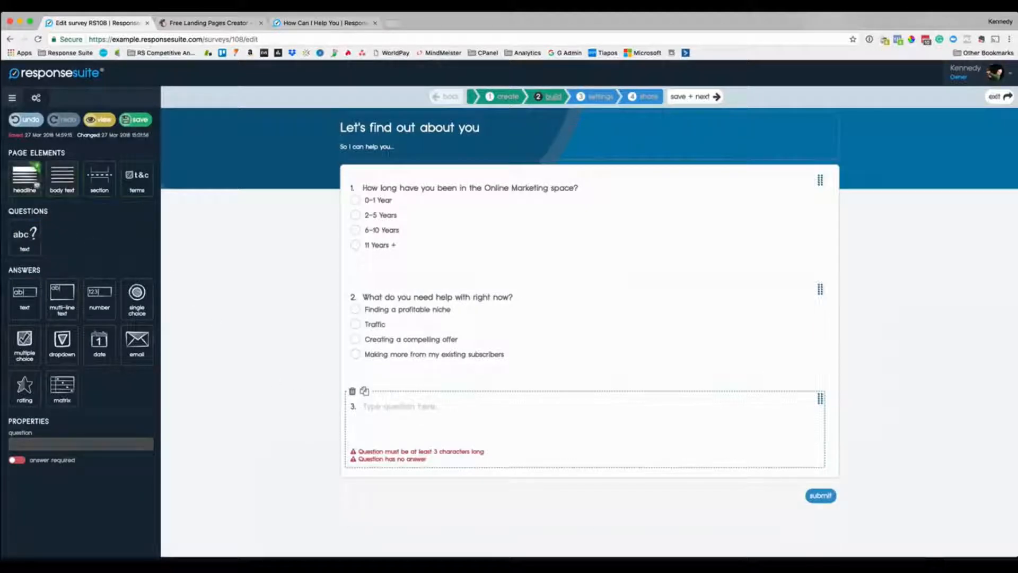
pyautogui.moveTo(35, 186); pyautogui.dragTo(533, 397)
pyautogui.click(479, 392)
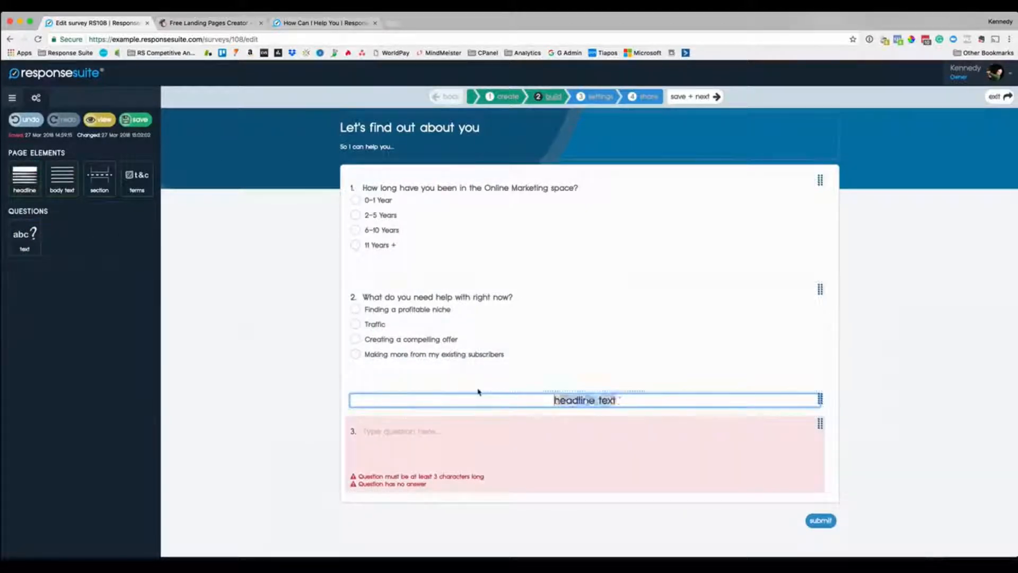
pyautogui.write('So I can get in touch')
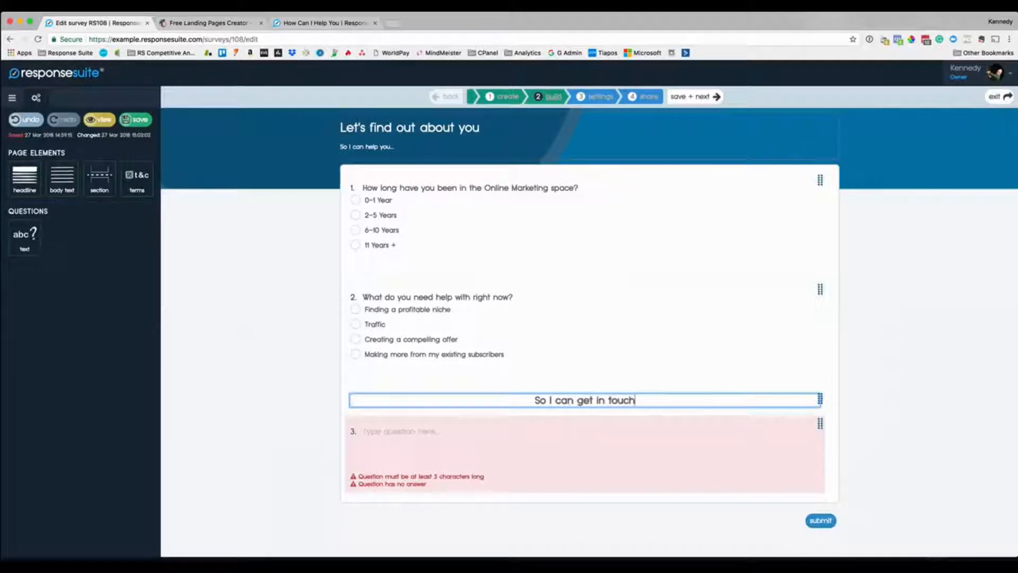
pyautogui.write(' to help you more....')
# Step: Word question 3 as "What is your name?" and give it a single-line text answer
pyautogui.click(398, 431)
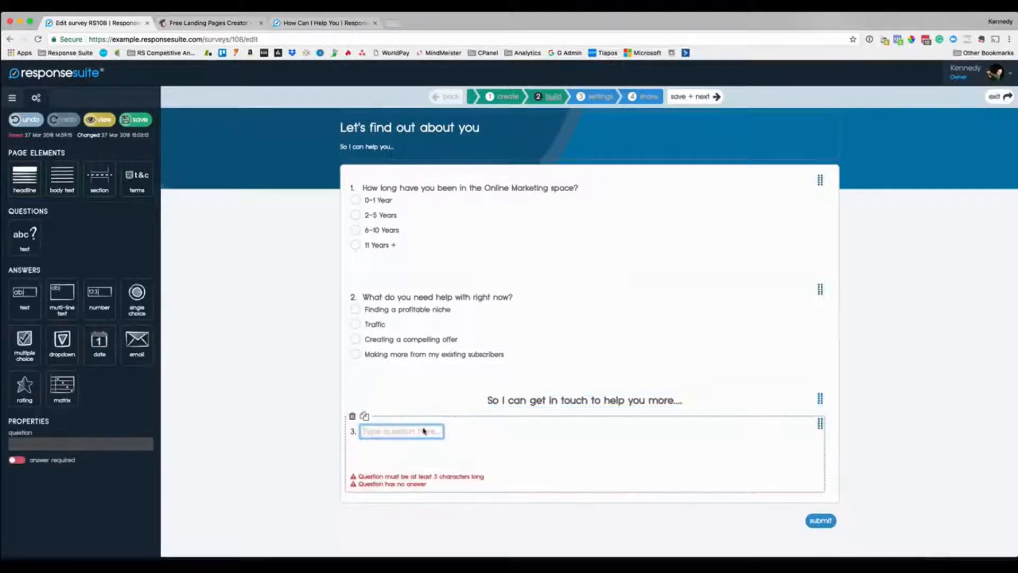
pyautogui.write('What is your name?')
pyautogui.moveTo(25, 294); pyautogui.dragTo(446, 449)
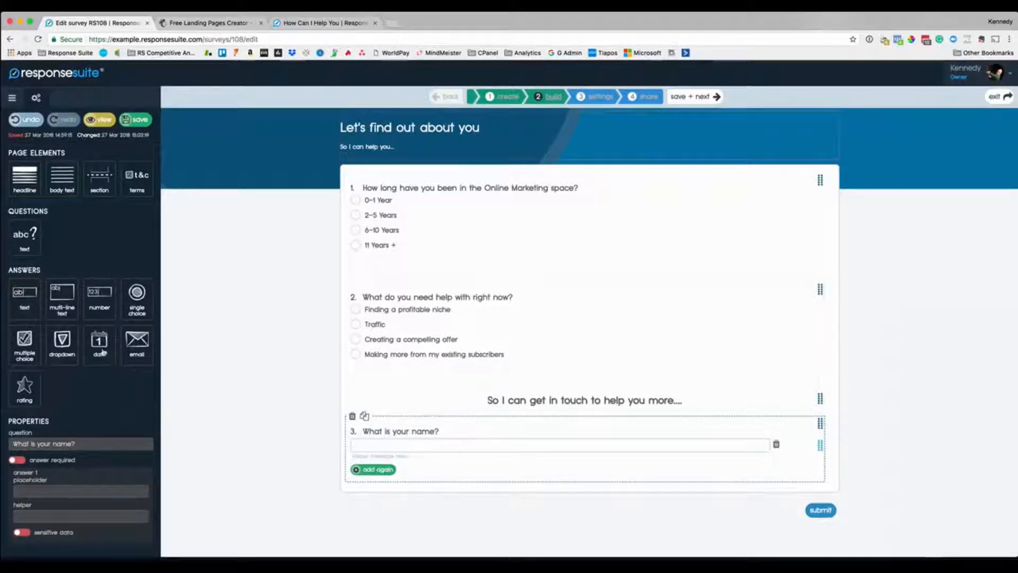
# Step: Add a fourth question at the end reading "What is your email address?" and give it an email answer
pyautogui.moveTo(25, 234); pyautogui.dragTo(586, 494)
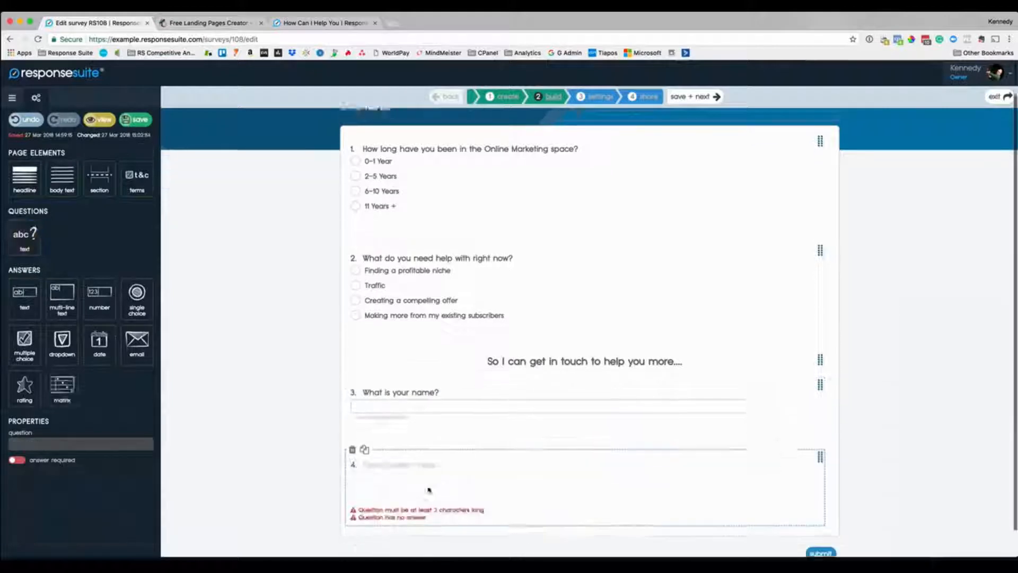
pyautogui.click(382, 435)
pyautogui.write('What is your email address?')
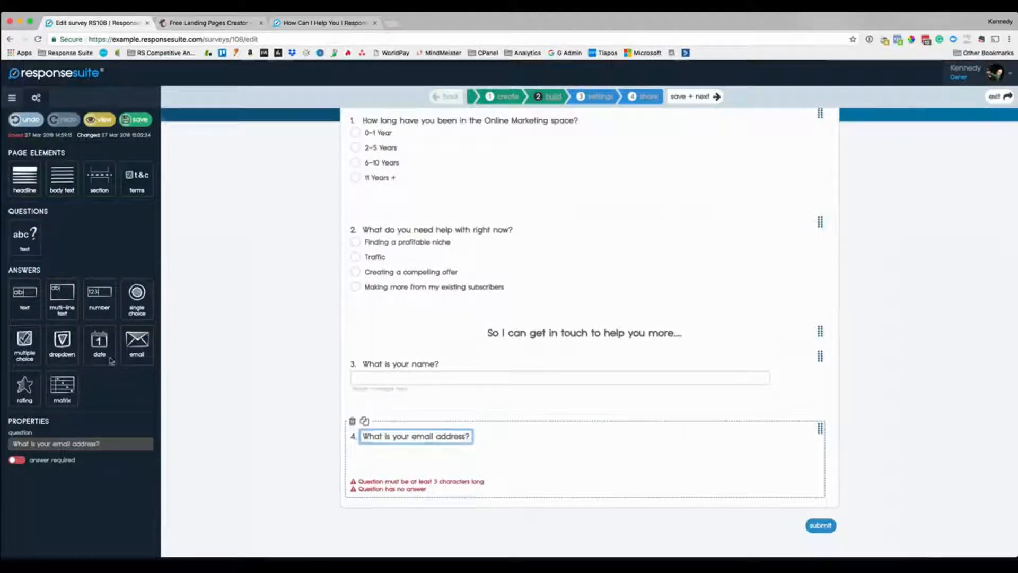
pyautogui.moveTo(137, 342); pyautogui.dragTo(500, 463)
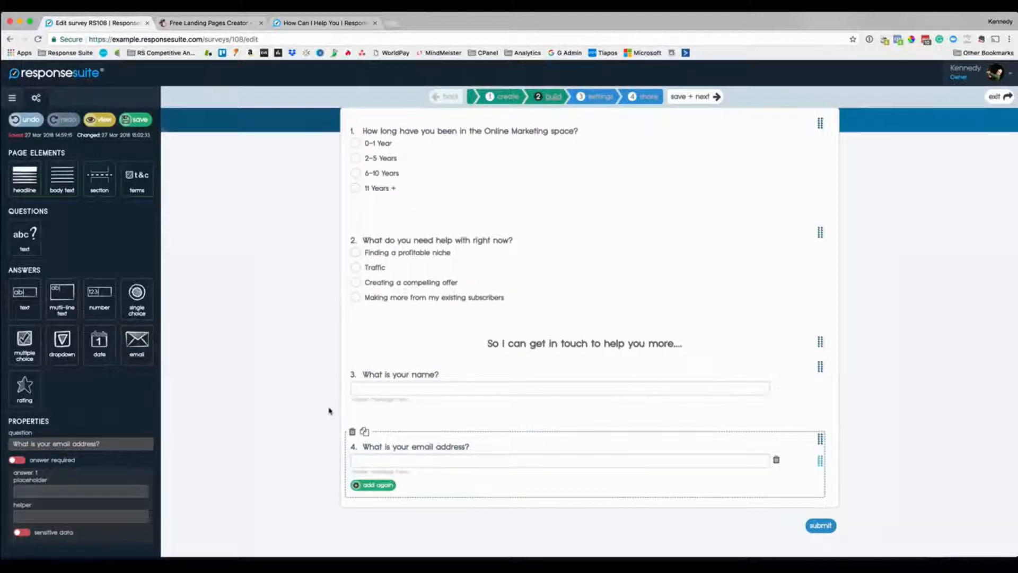
# Step: Make the answer to the email address question required and mark it as sensitive data
pyautogui.scroll(3, 329, 413)
pyautogui.scroll(-3, 328, 413)
pyautogui.scroll(3, 328, 413)
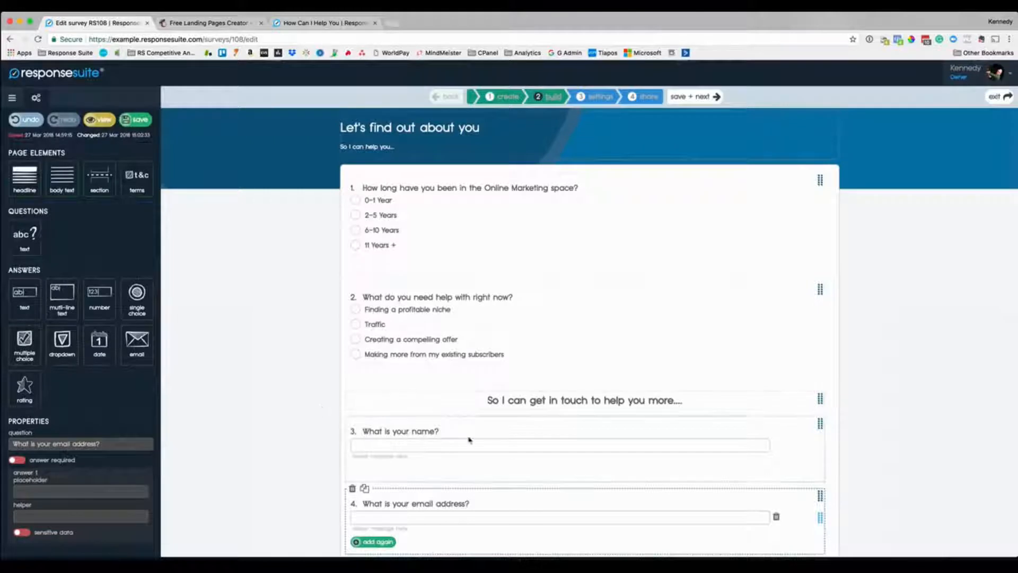
pyautogui.scroll(-2, 468, 441)
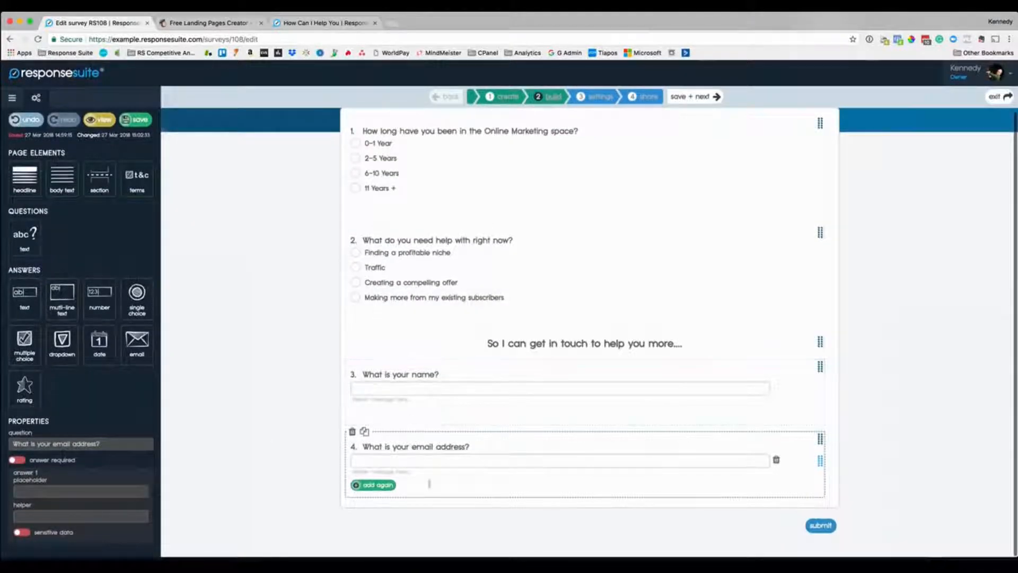
pyautogui.click(393, 447)
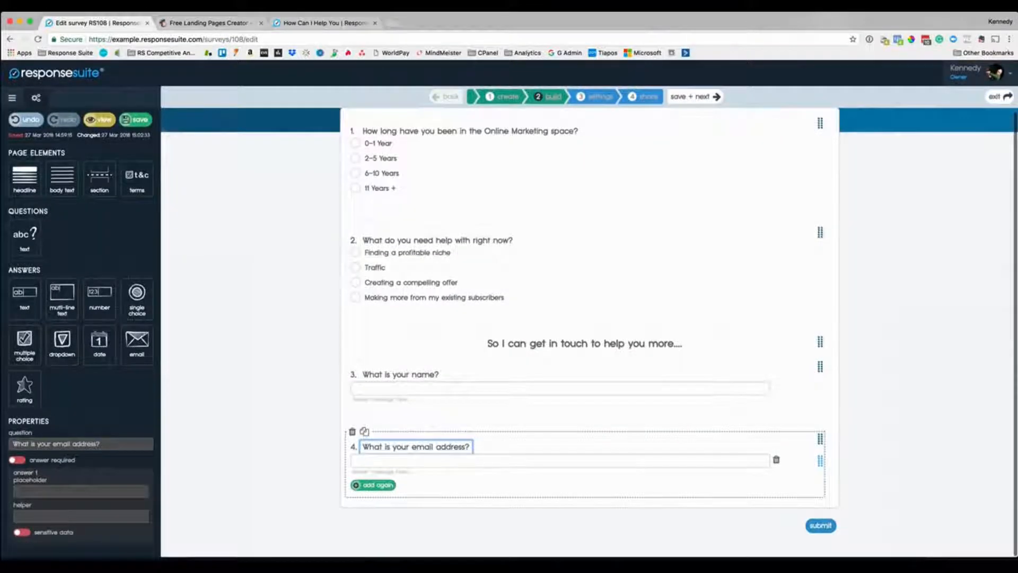
pyautogui.click(21, 460)
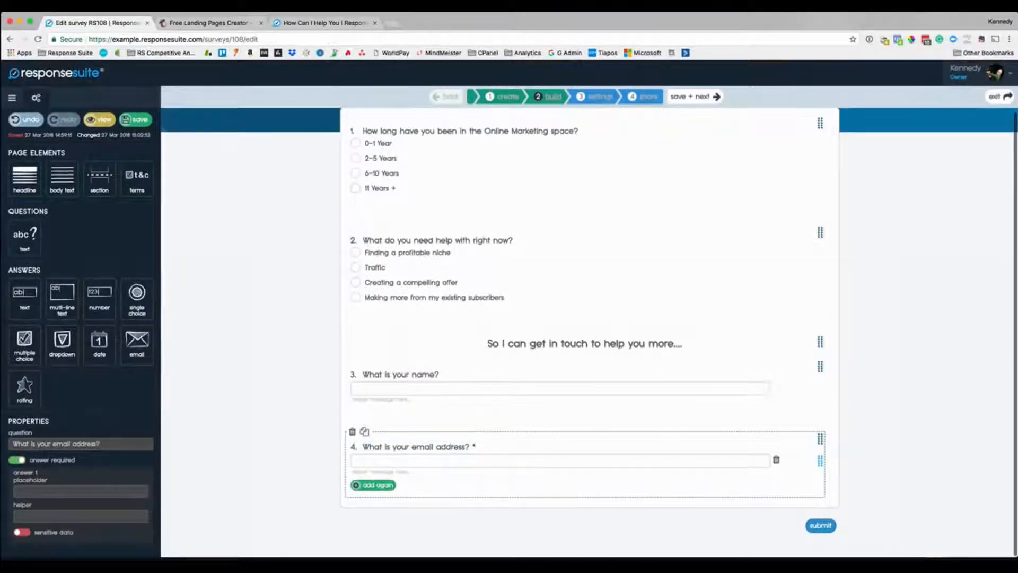
pyautogui.click(28, 533)
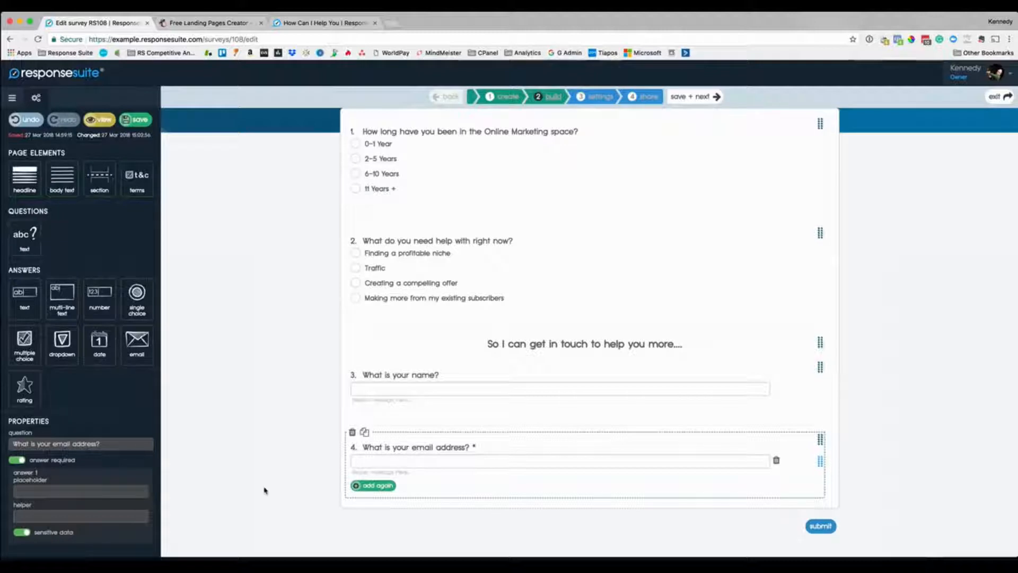
# Step: Make the answer to the name question required and mark it as sensitive data
pyautogui.click(383, 393)
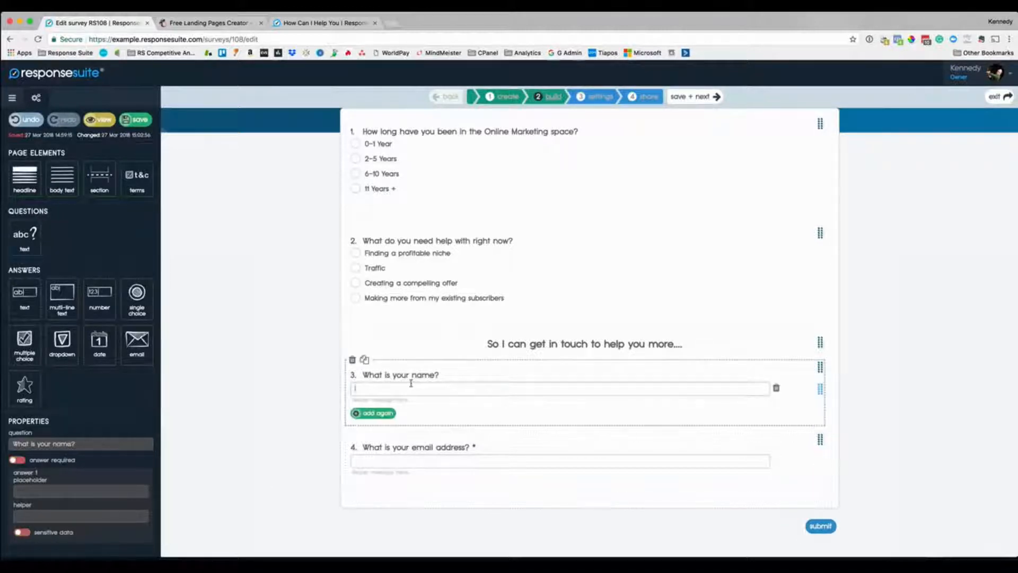
pyautogui.click(22, 461)
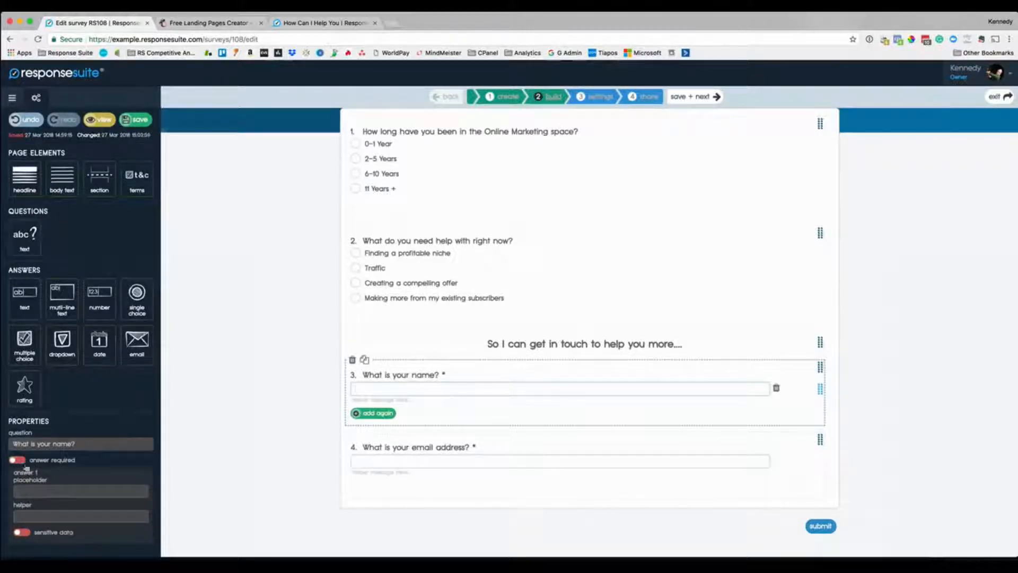
pyautogui.click(30, 533)
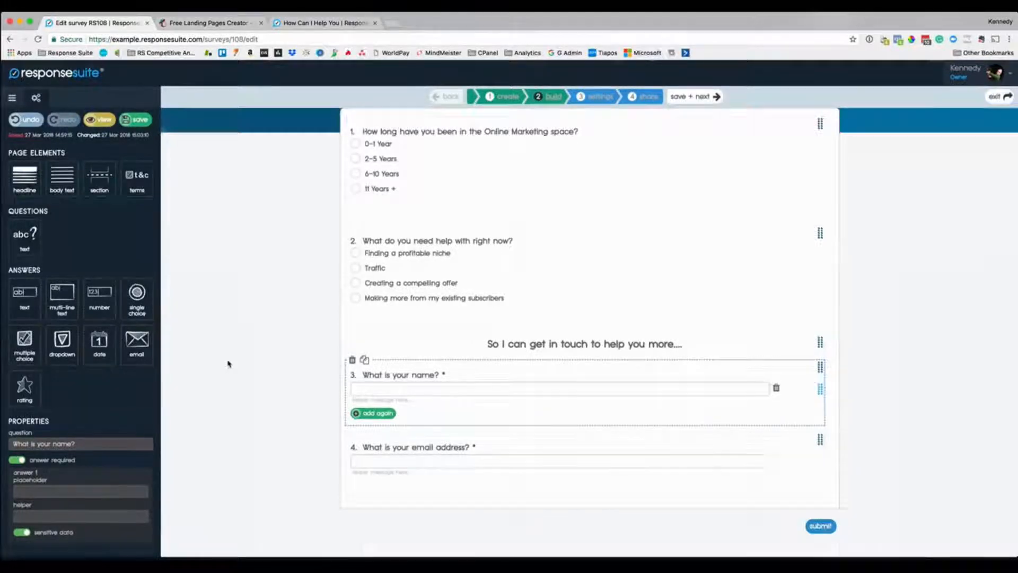
# Step: Save the built survey, continue to its general settings and rename the survey "Internet Marketing Research Survey"
pyautogui.scroll(2, 228, 364)
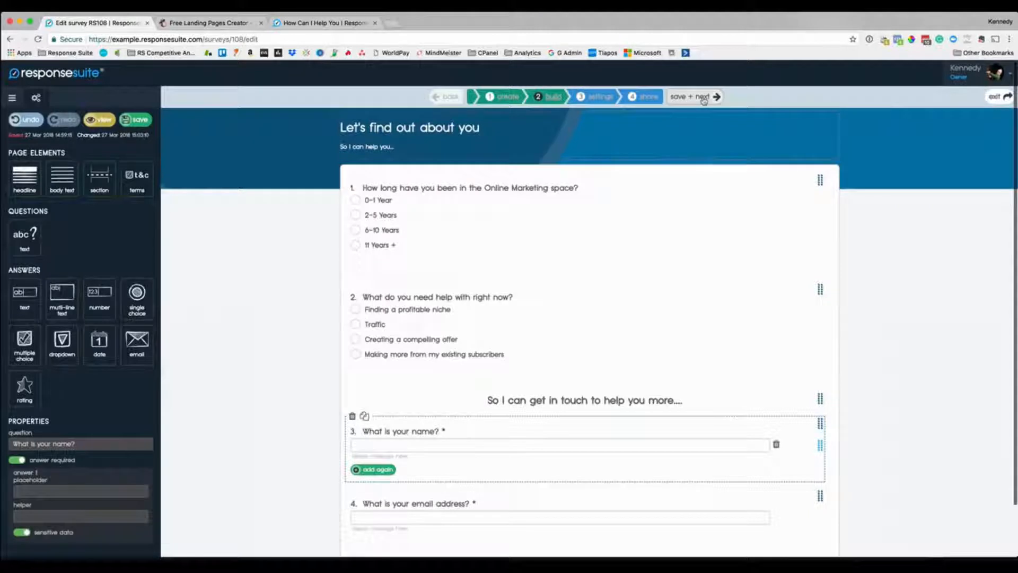
pyautogui.click(703, 98)
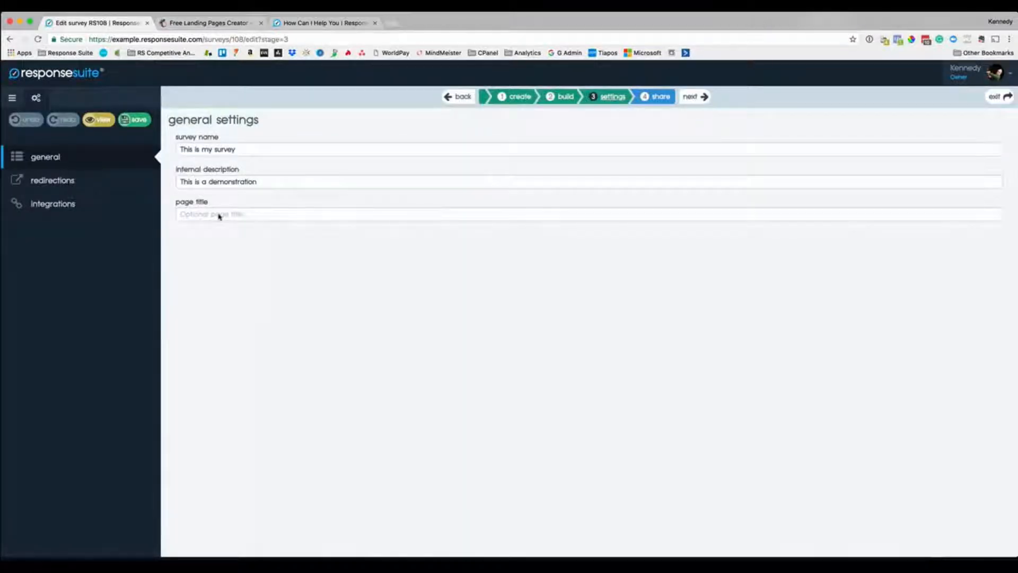
pyautogui.moveTo(257, 148); pyautogui.dragTo(142, 149)
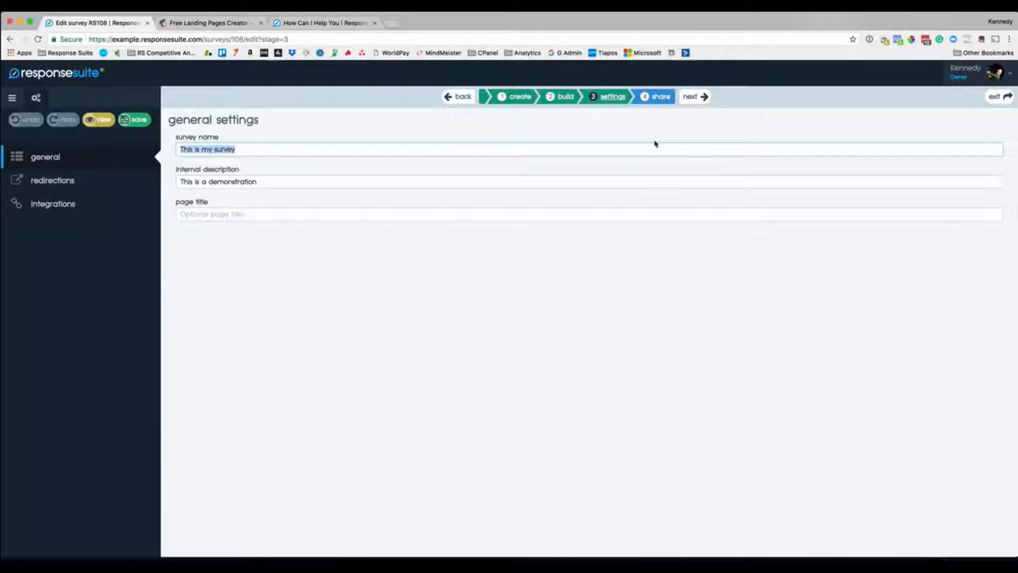
pyautogui.write('Inter')
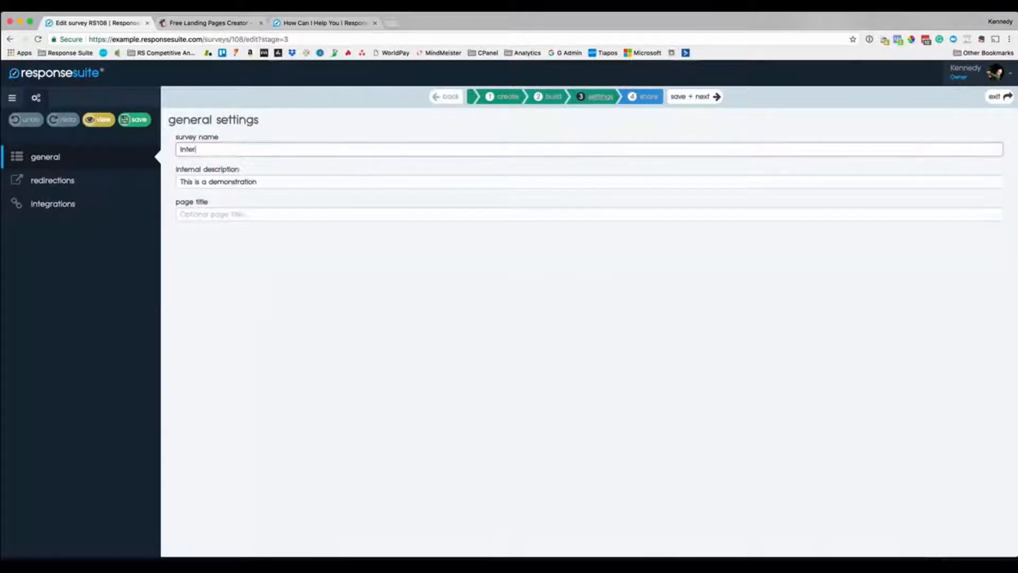
pyautogui.write('net Marketing')
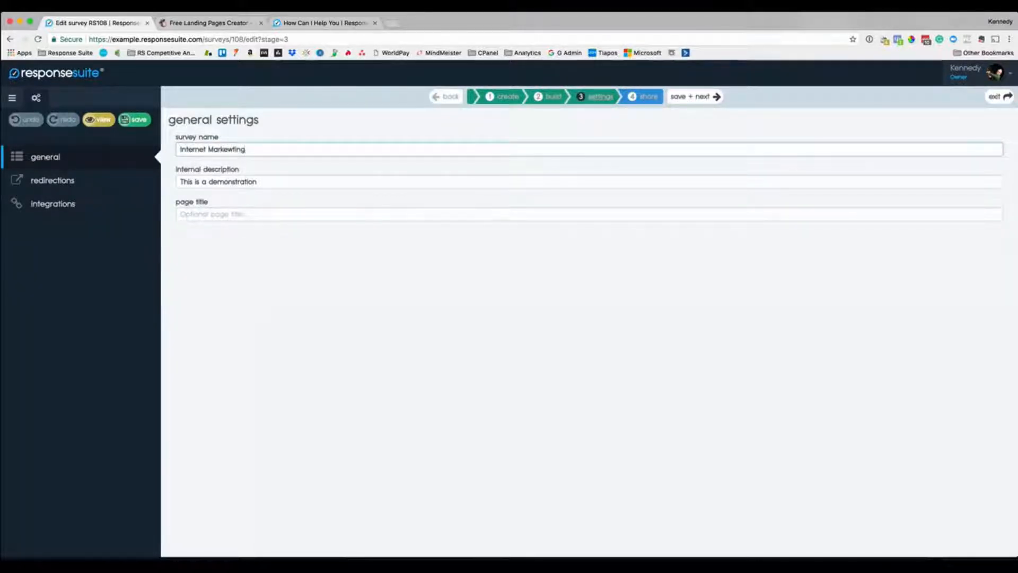
pyautogui.press('BackSpace')
pyautogui.press('BackSpace')
pyautogui.press('BackSpace')
pyautogui.write('ing Research Su')
# Step: Set the survey's page title to "A Little Bit About You"
pyautogui.click(215, 214)
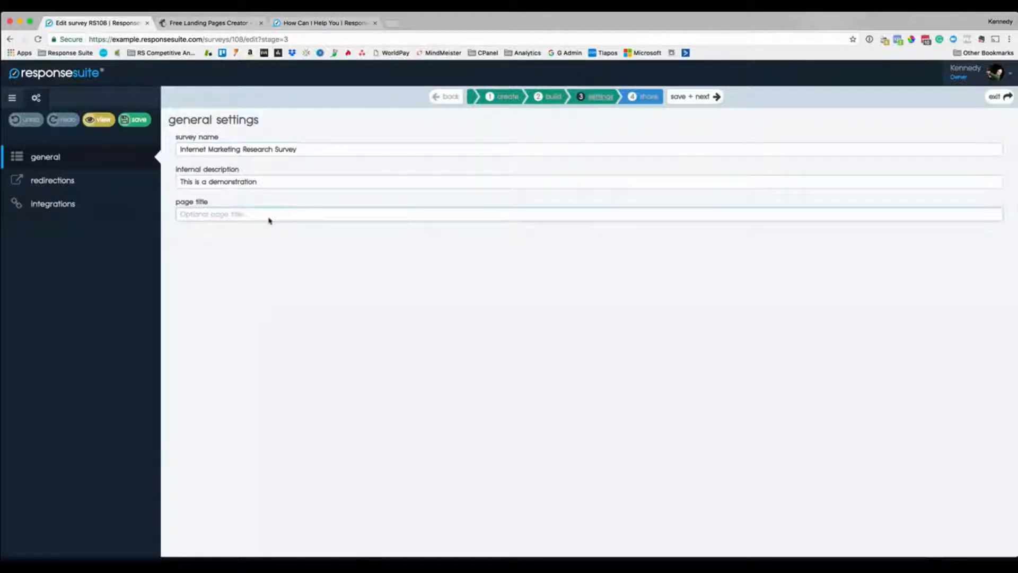
pyautogui.write('A Little Bit About You')
pyautogui.click(398, 287)
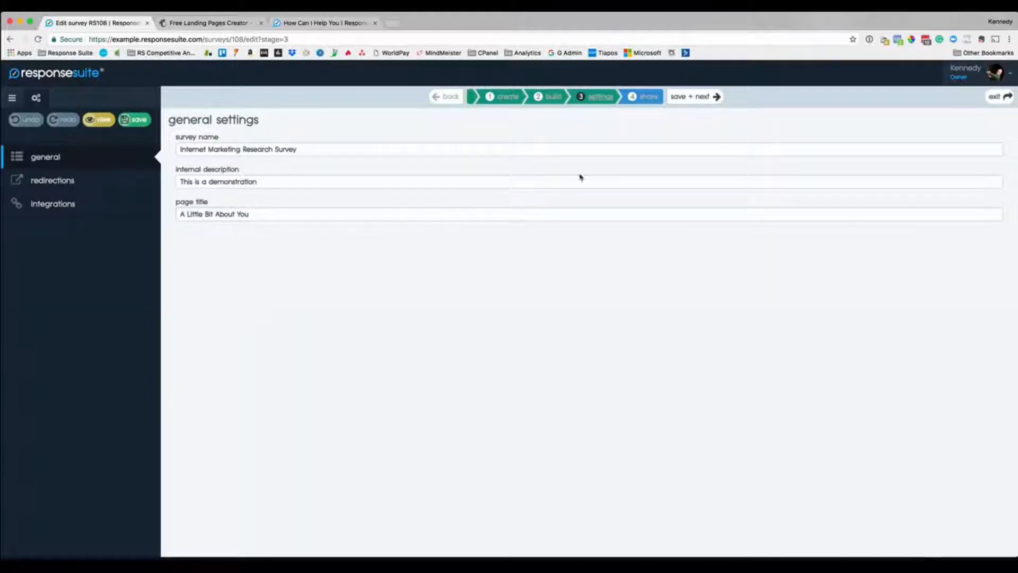
# Step: Save and continue to the share stage, activate the survey status, and check the saved survey's live page through its normal URL
pyautogui.click(688, 99)
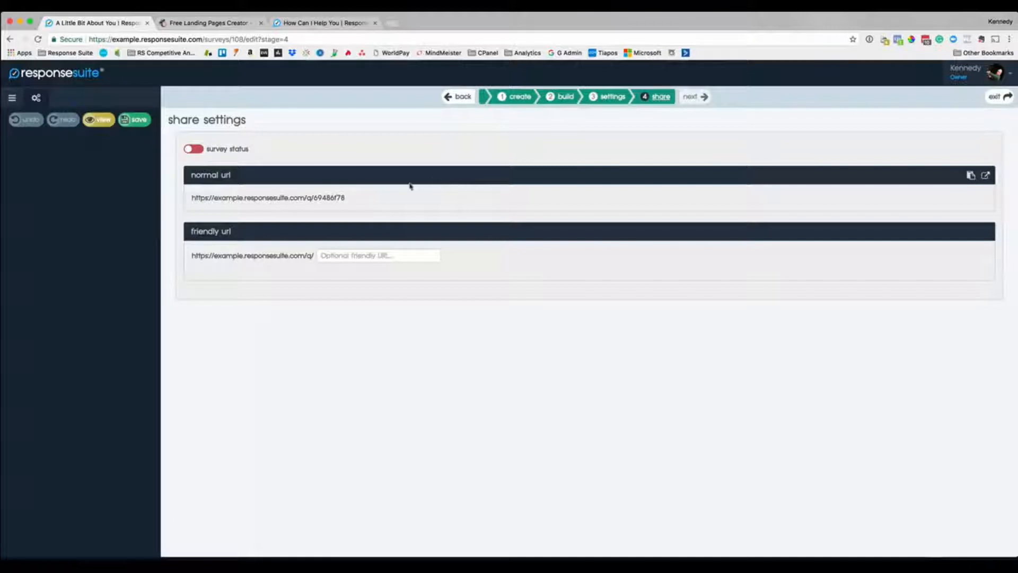
pyautogui.click(194, 149)
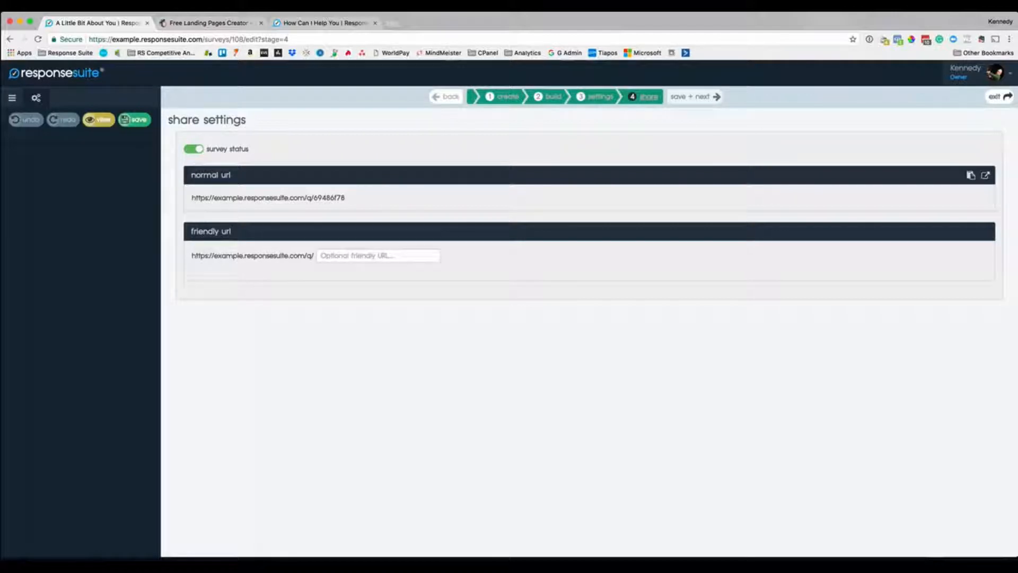
pyautogui.click(136, 120)
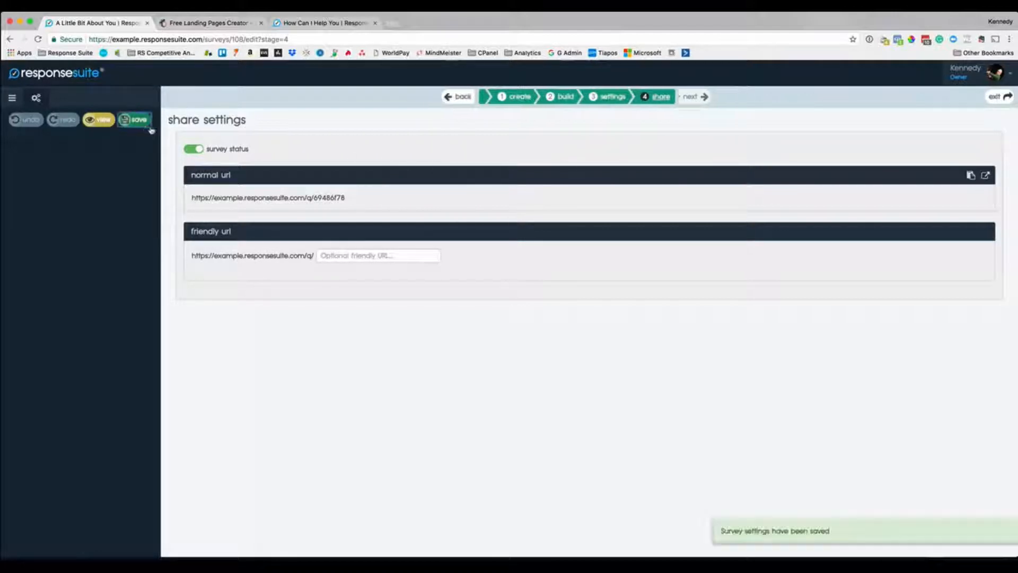
pyautogui.click(986, 175)
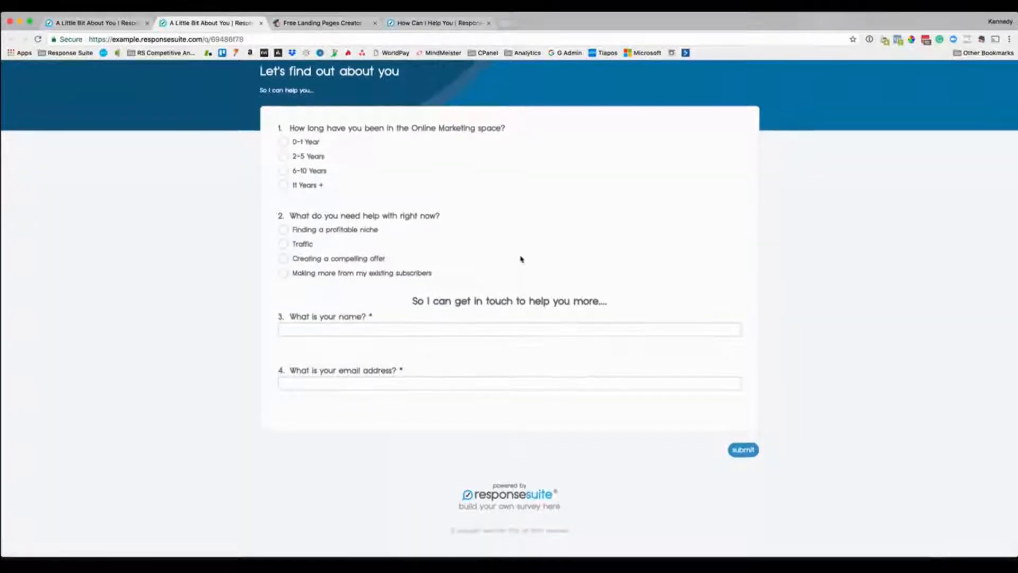
pyautogui.click(261, 22)
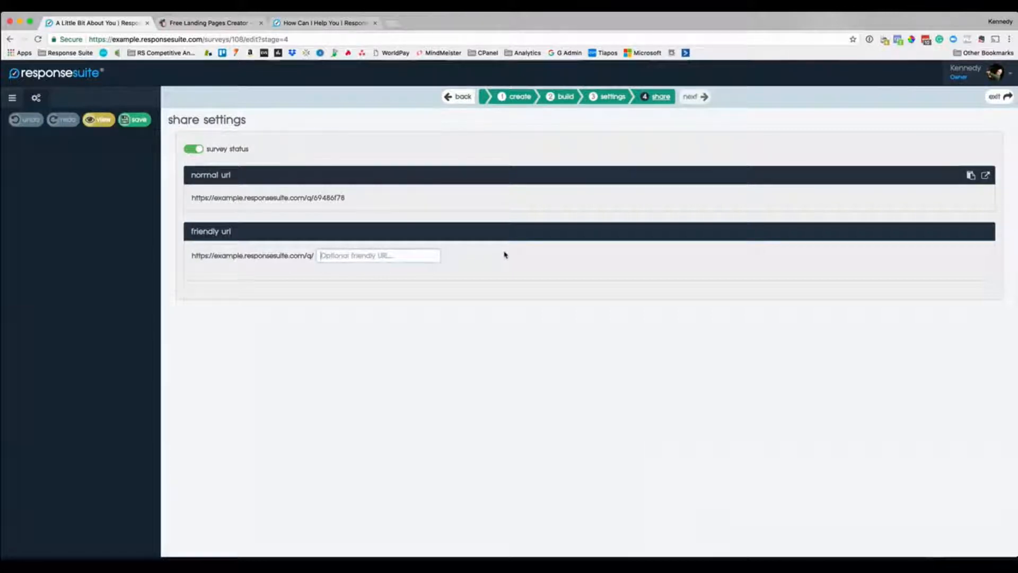
# Step: Set the survey's friendly URL to "im-research", save it and check the live page at that address
pyautogui.write('lm-research')
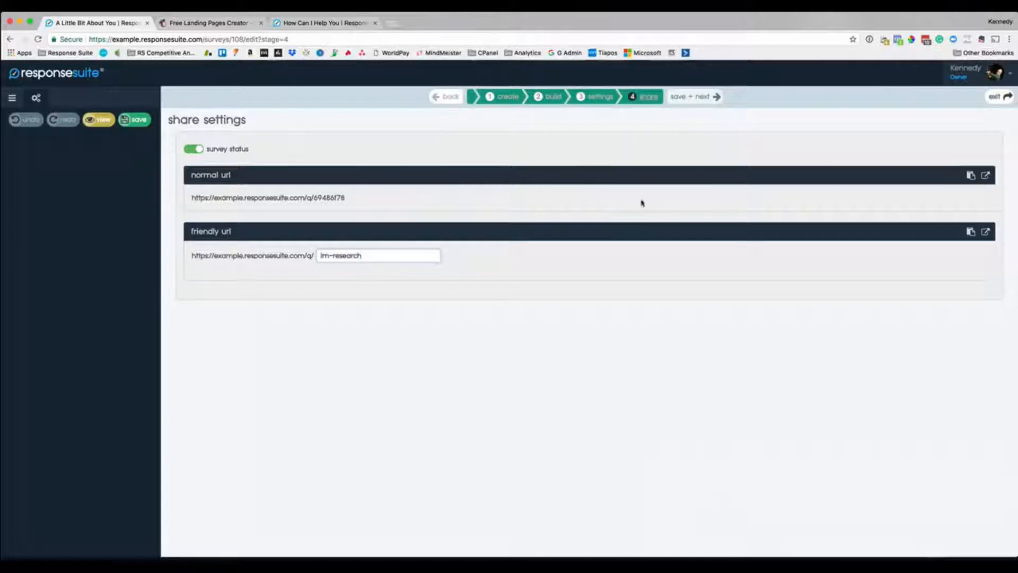
pyautogui.press('Return')
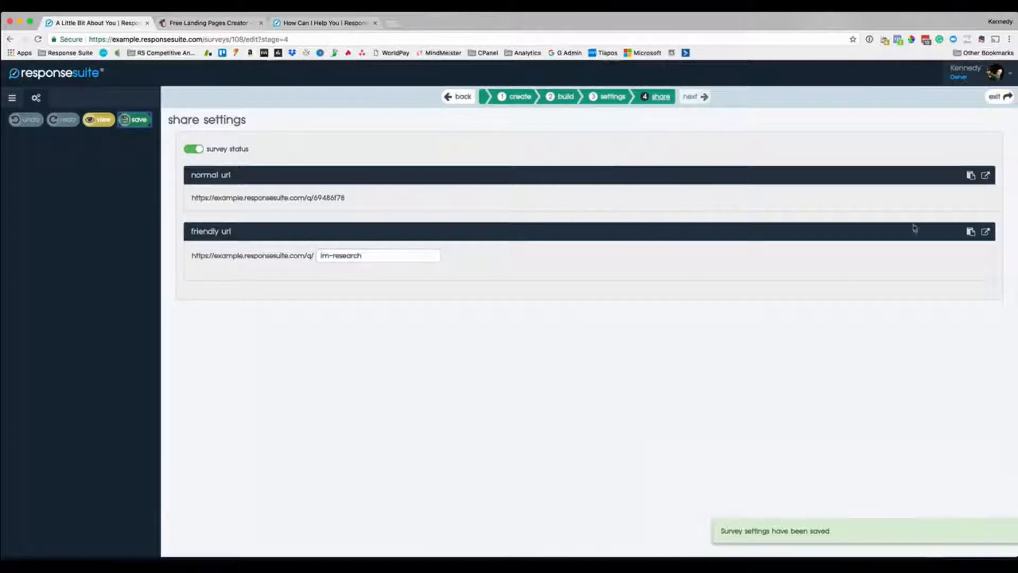
pyautogui.click(986, 232)
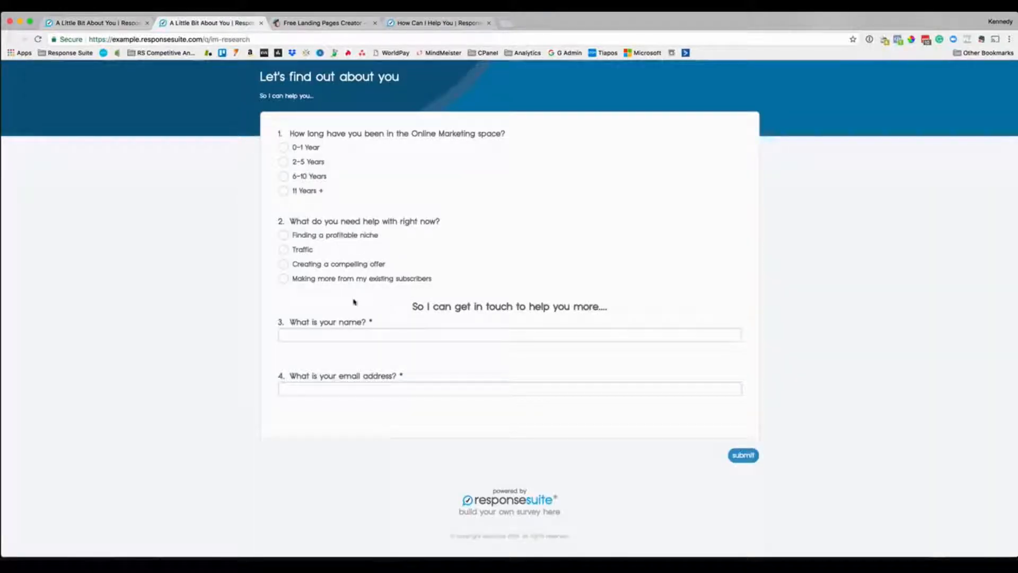
pyautogui.click(261, 23)
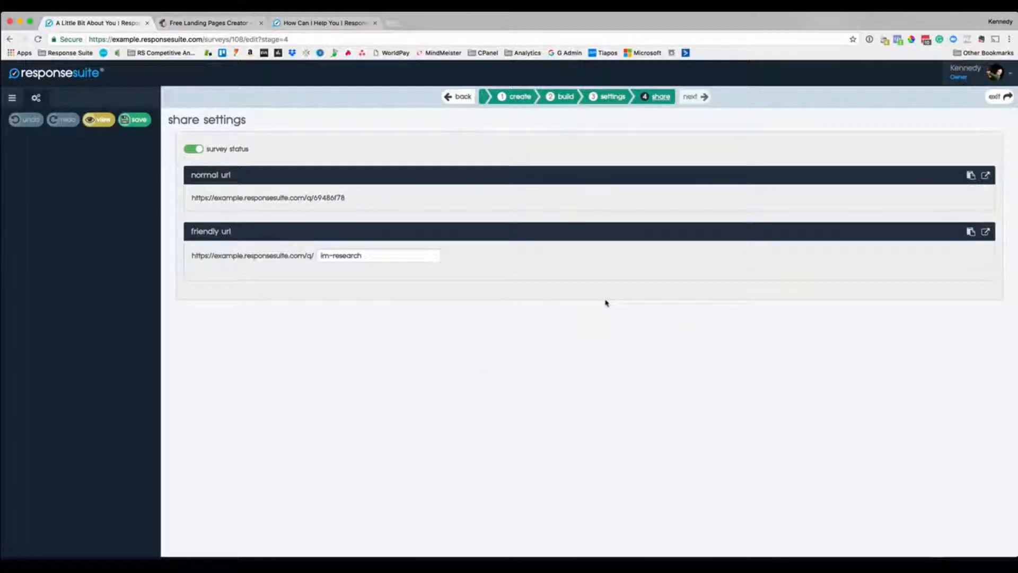
# Step: Set the survey's redirection in its settings to the Standard thankyou page
pyautogui.click(613, 97)
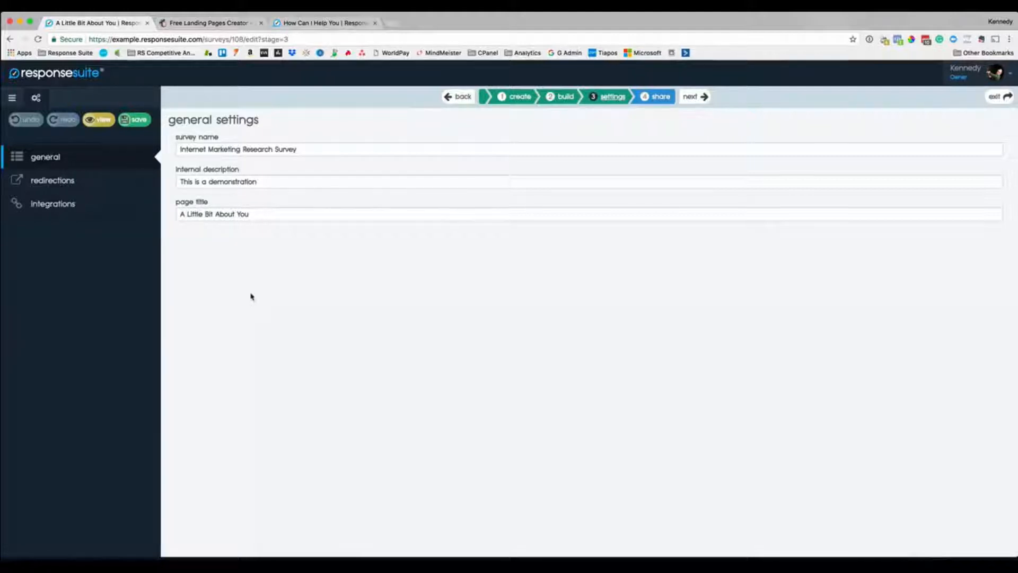
pyautogui.click(71, 186)
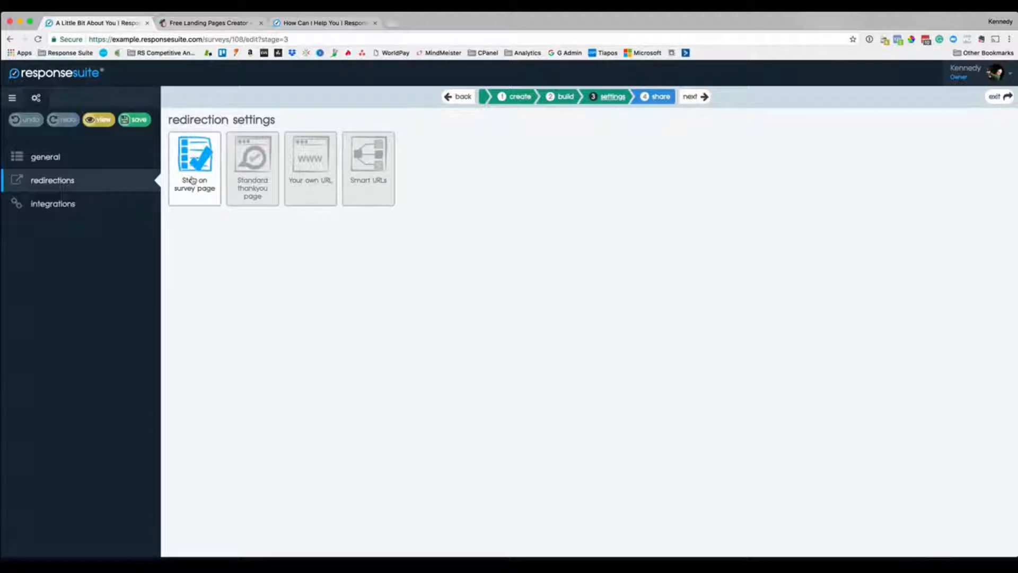
pyautogui.click(253, 162)
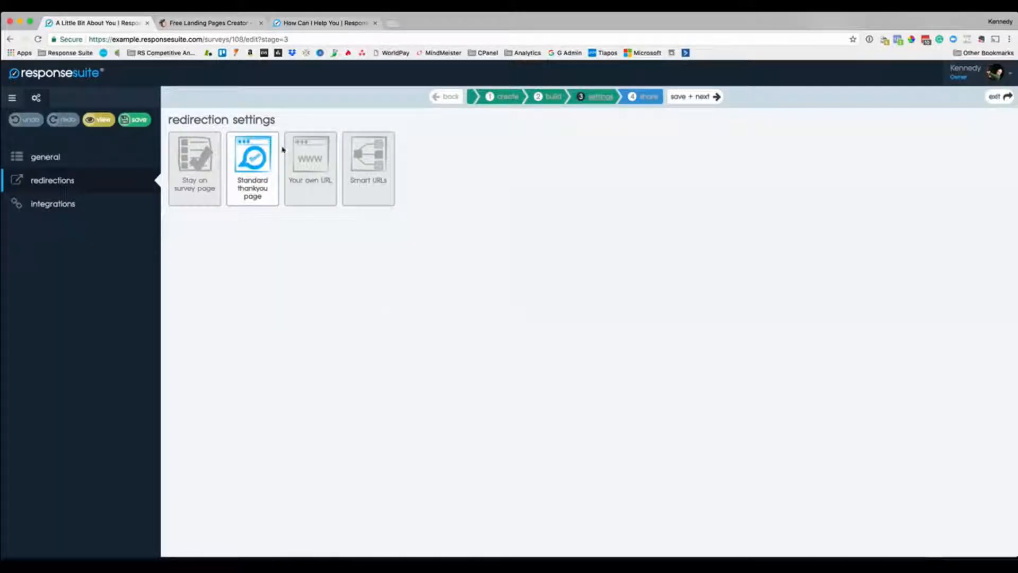
pyautogui.click(312, 163)
pyautogui.click(212, 236)
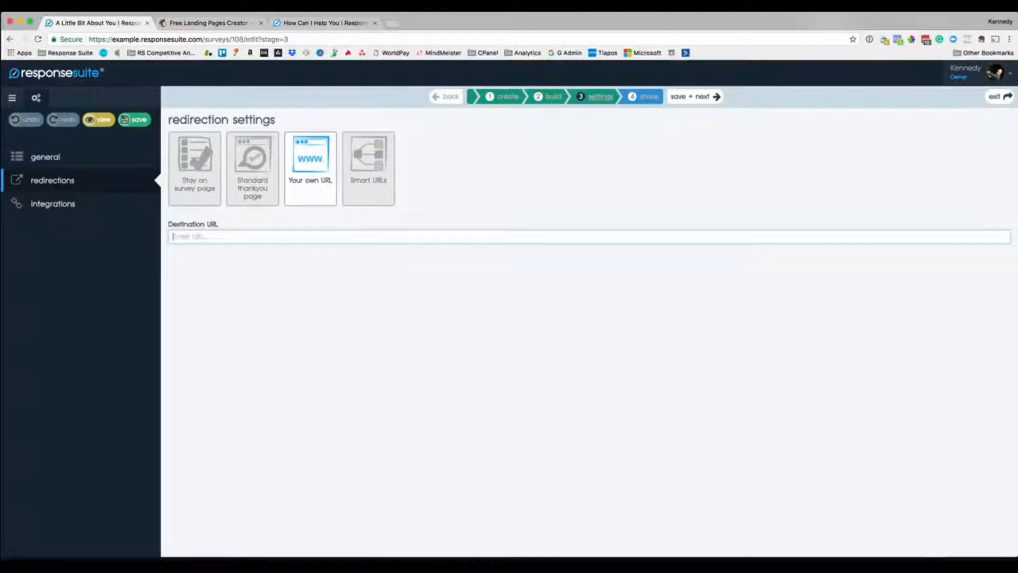
pyautogui.write('www.mywebsite.com/o-t-o')
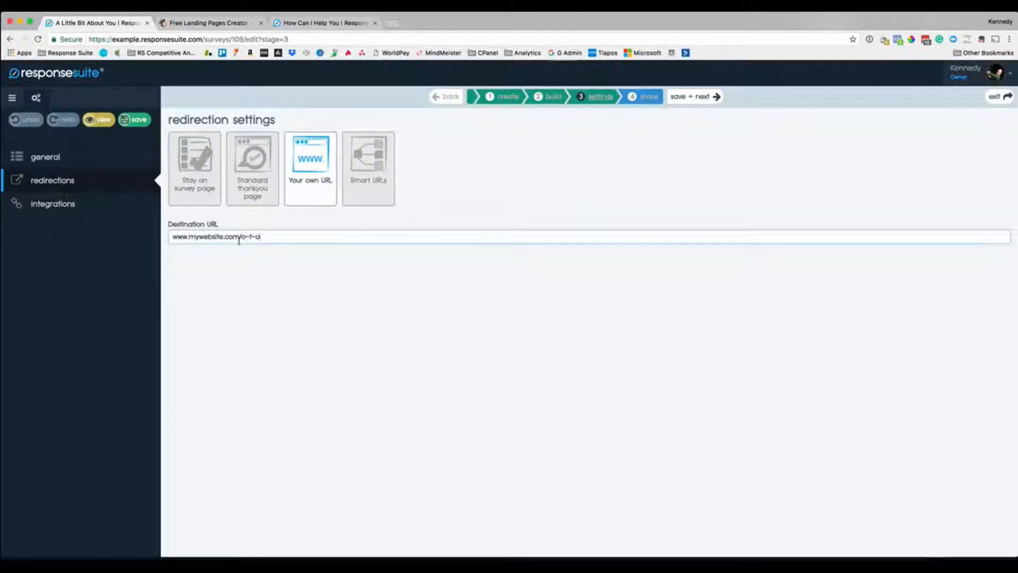
pyautogui.doubleClick(239, 237)
pyautogui.press('super+c')
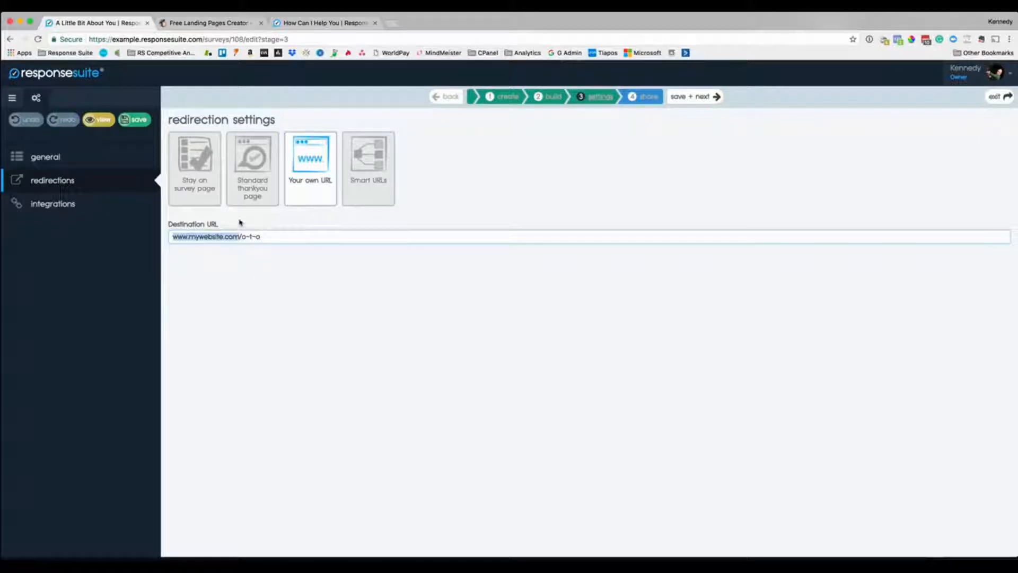
pyautogui.click(332, 241)
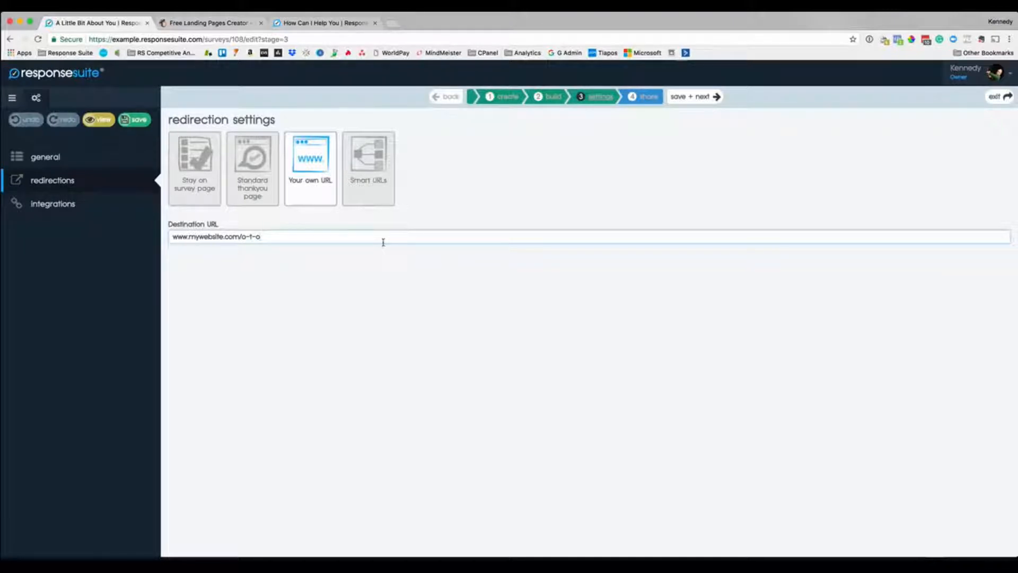
# Step: Switch the redirection to Smart URLs based on question 2, "What do you need help with right now?"
pyautogui.click(374, 173)
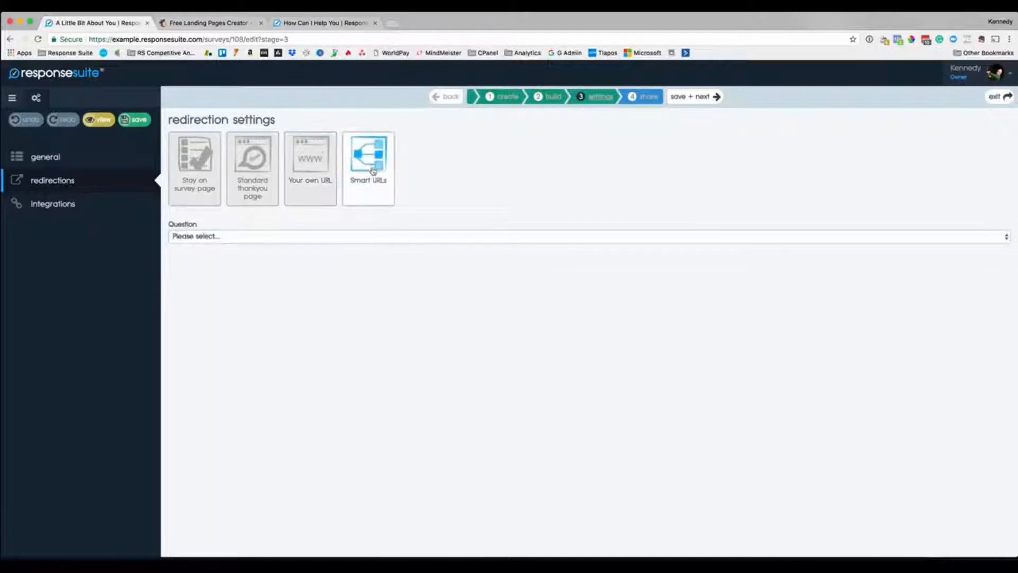
pyautogui.click(286, 239)
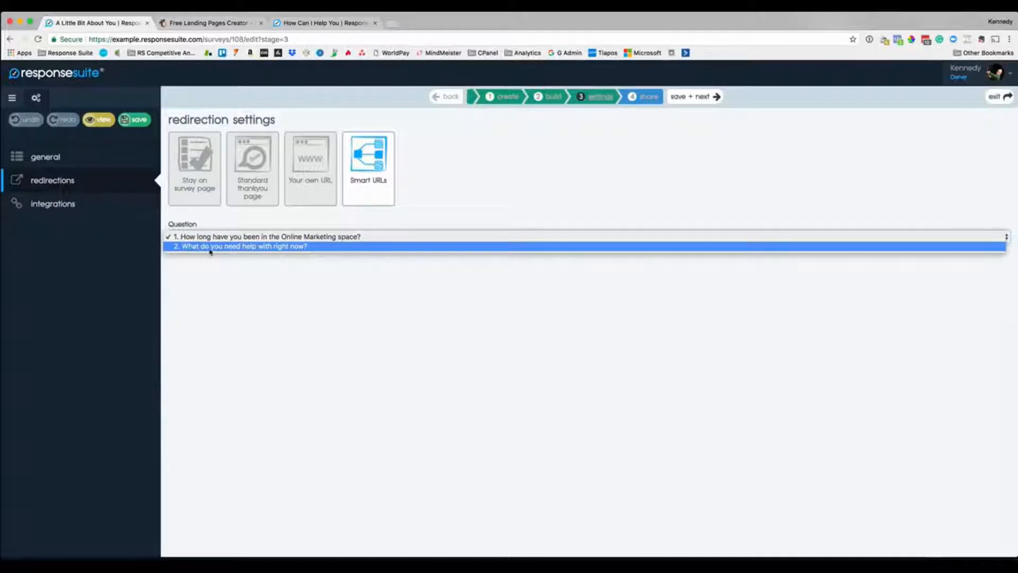
pyautogui.click(289, 247)
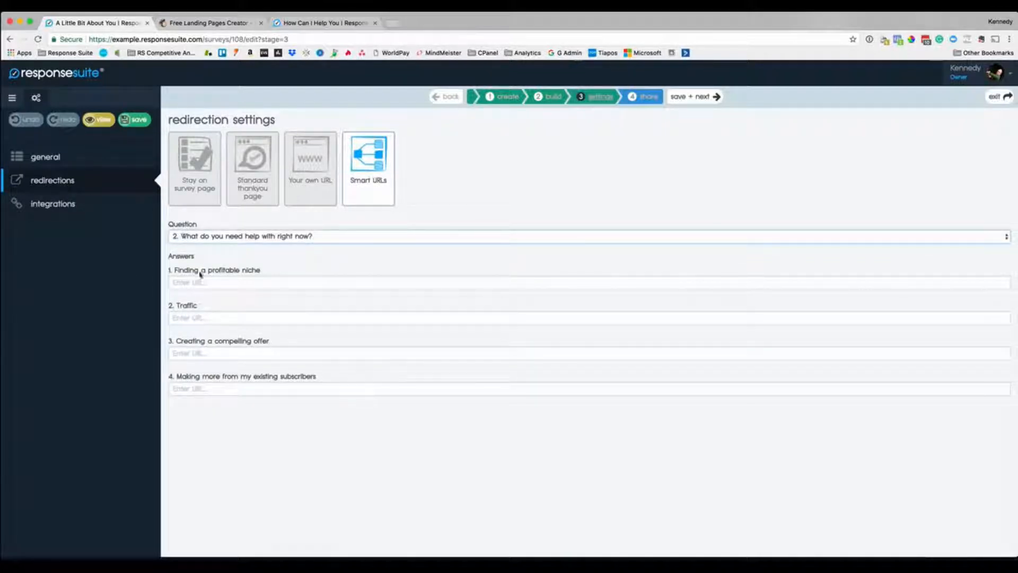
pyautogui.click(251, 283)
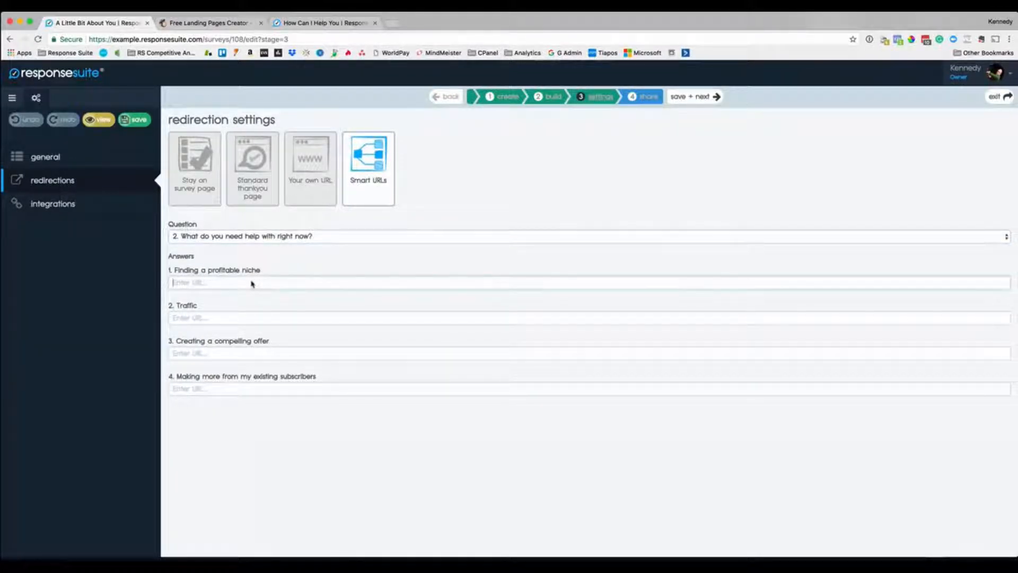
pyautogui.press('super+v')
pyautogui.write('/niche')
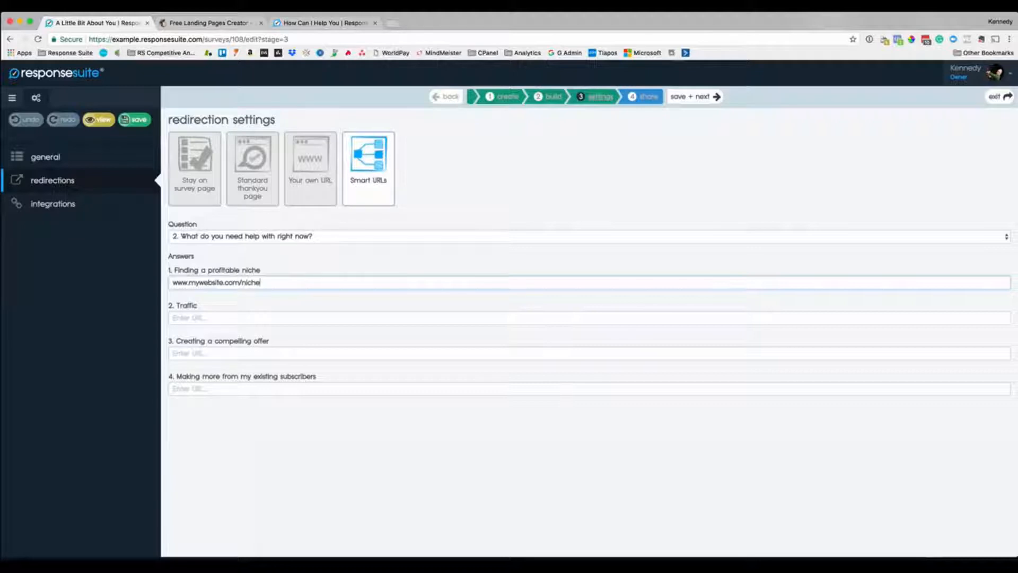
pyautogui.click(198, 320)
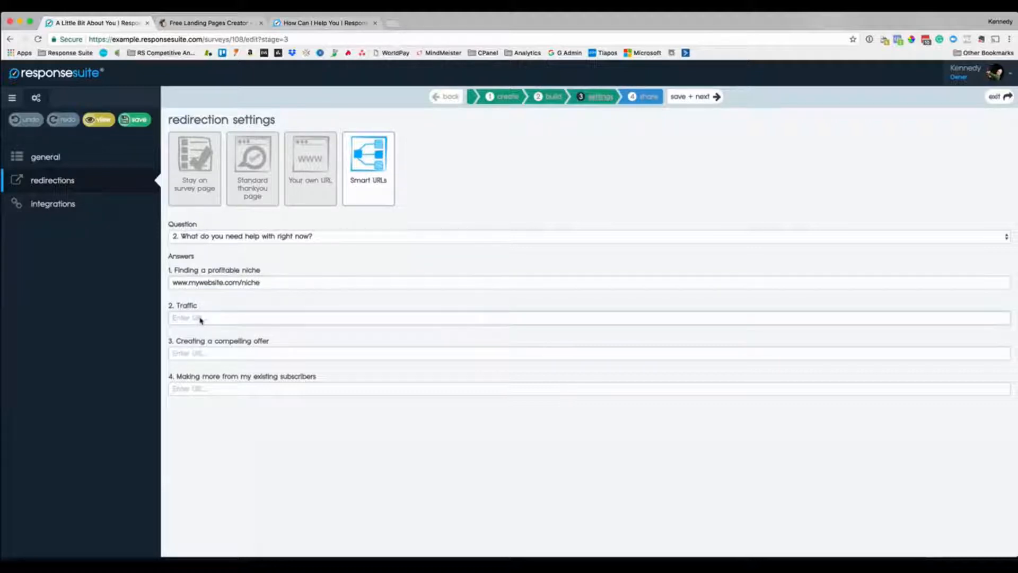
pyautogui.press('super+v')
pyautogui.write('/traffic')
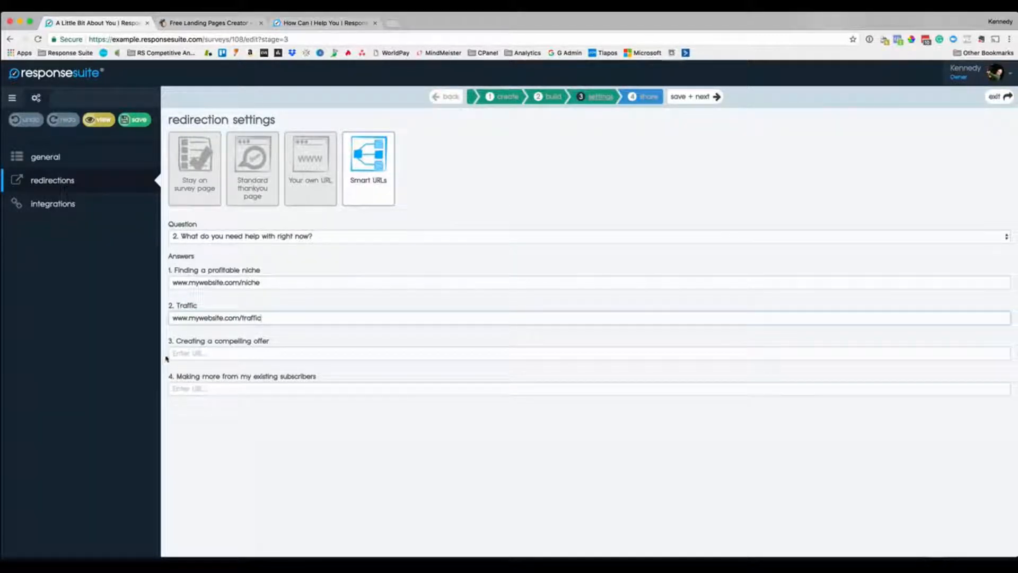
pyautogui.click(196, 355)
pyautogui.press('super+v')
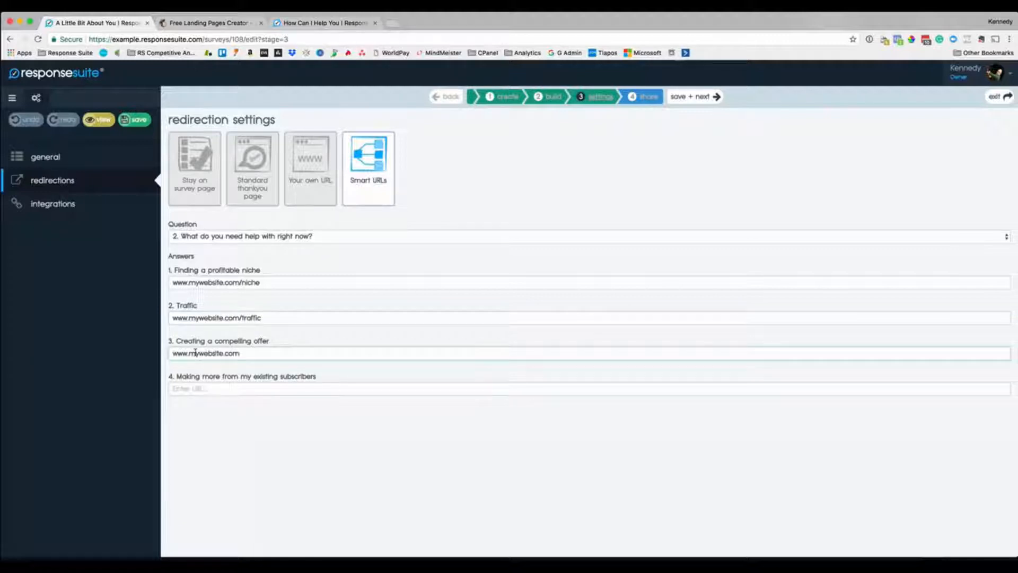
pyautogui.write('/offer')
pyautogui.click(251, 391)
pyautogui.press('super+v')
pyautogui.write('/')
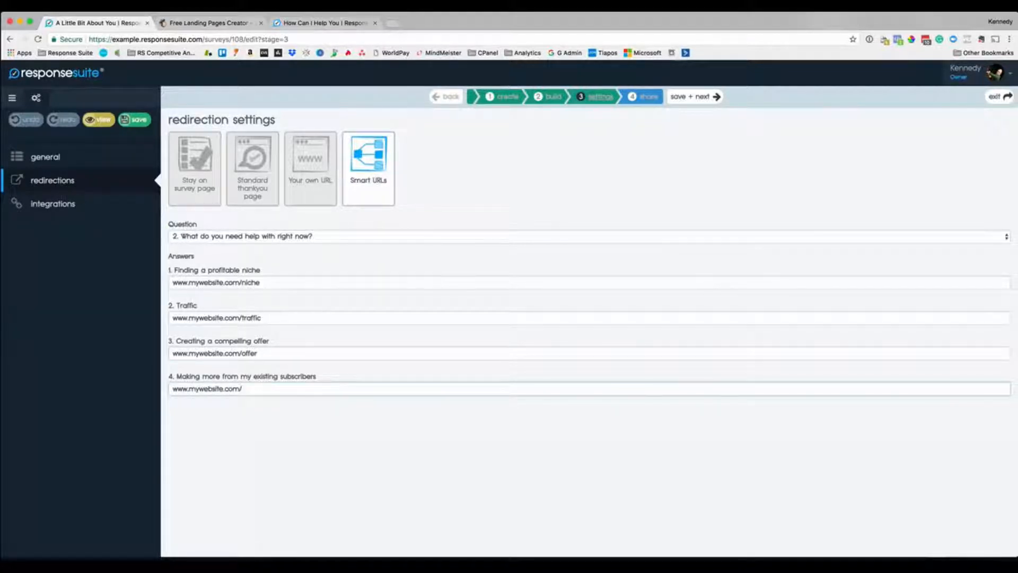
pyautogui.write('money')
pyautogui.click(288, 473)
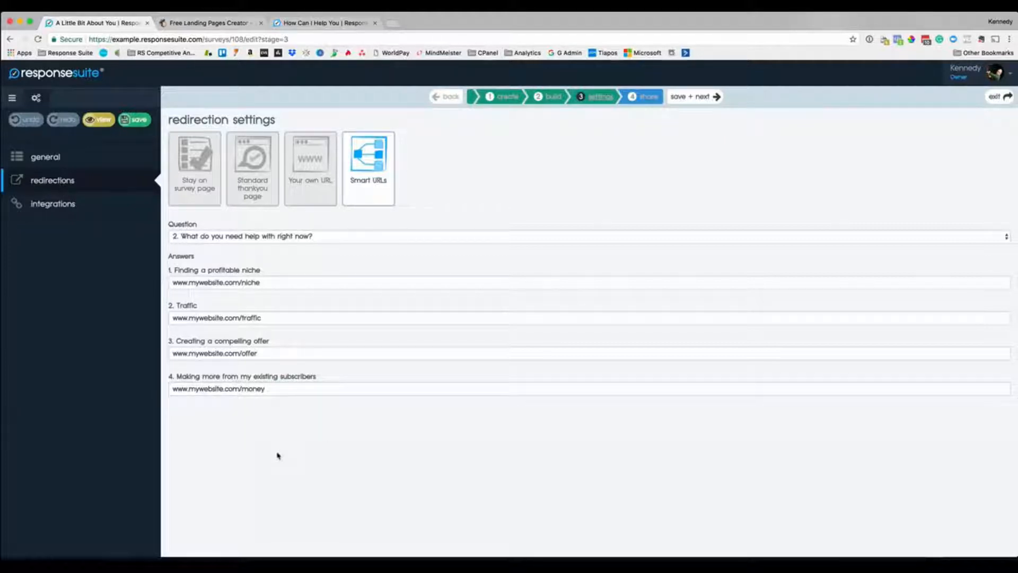
# Step: Choose MailChimp as the survey's integration and fetch its lists
pyautogui.click(48, 207)
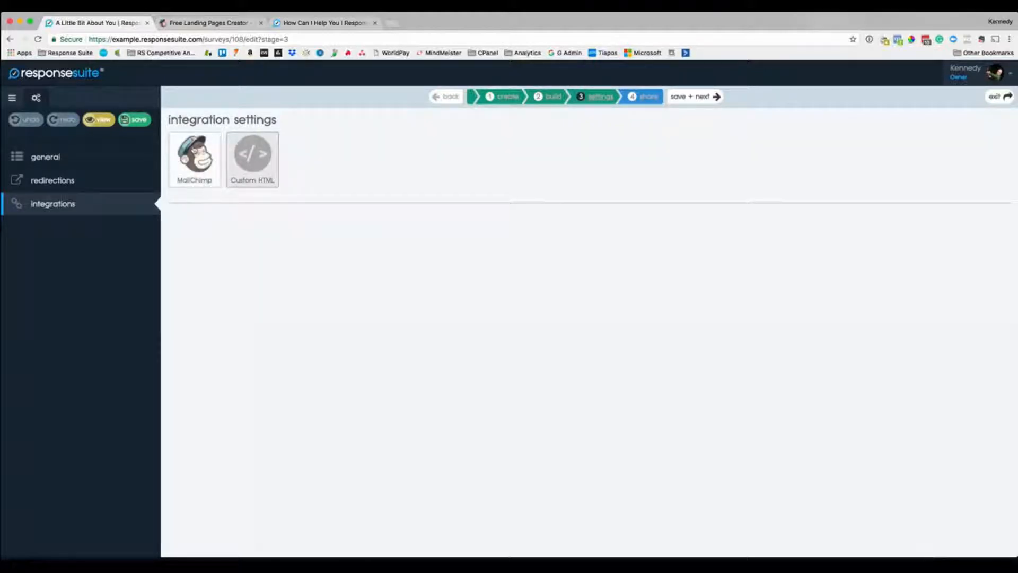
pyautogui.click(194, 158)
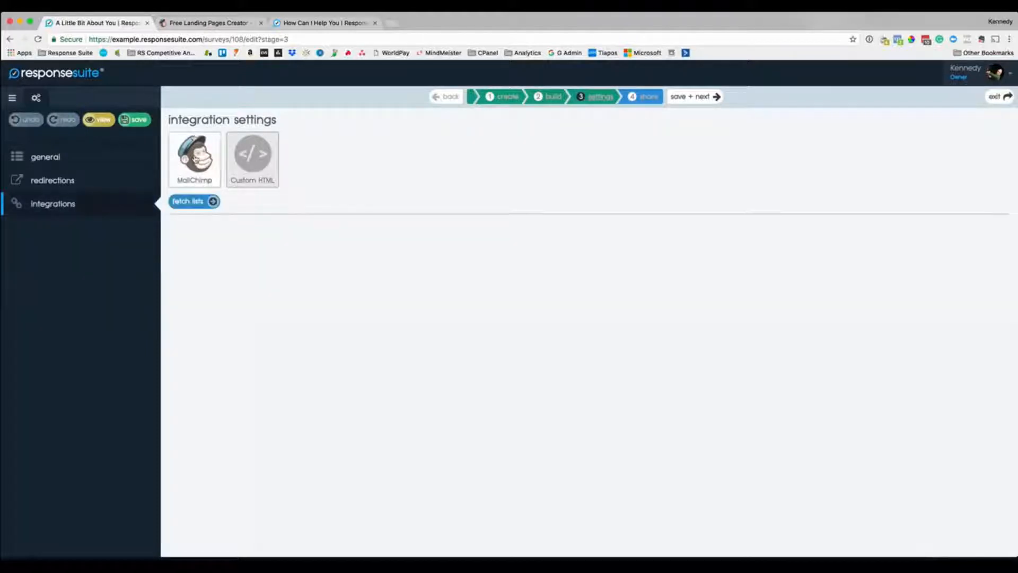
pyautogui.click(194, 204)
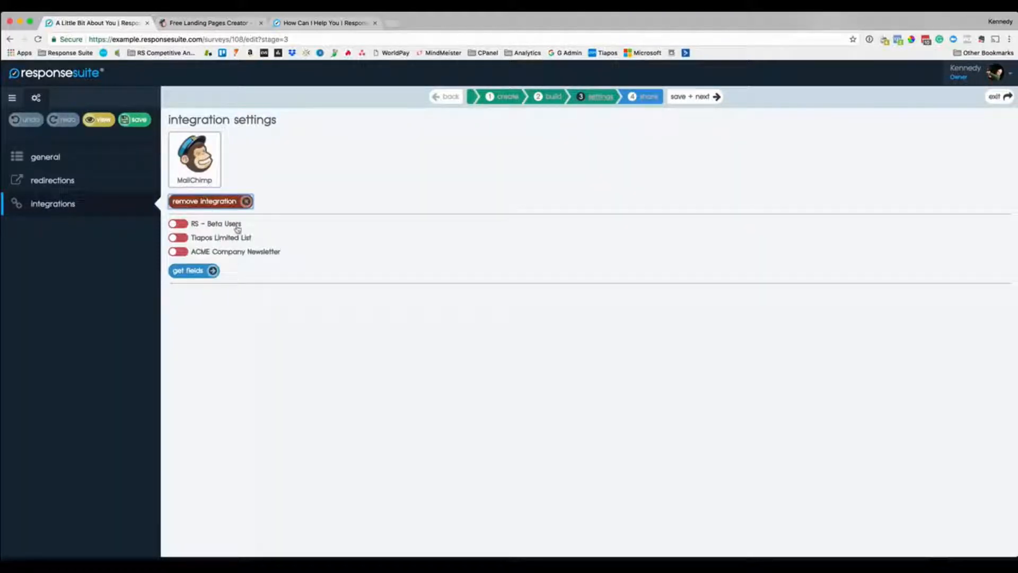
# Step: Enable the RS - Beta Users, Tiapos Limited List and ACME Company Newsletter lists and get their fields
pyautogui.click(185, 225)
pyautogui.click(184, 238)
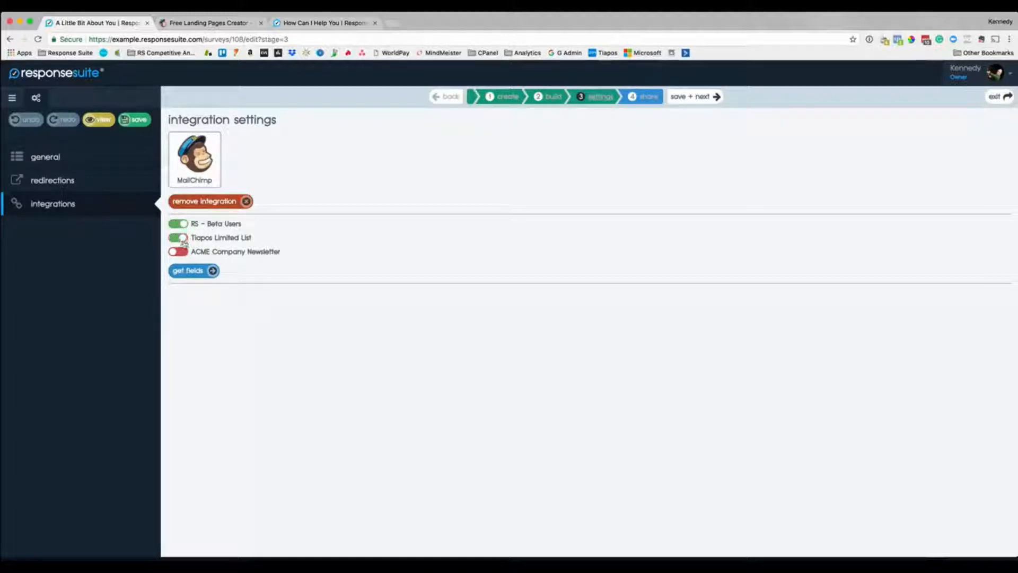
pyautogui.click(182, 252)
pyautogui.click(189, 271)
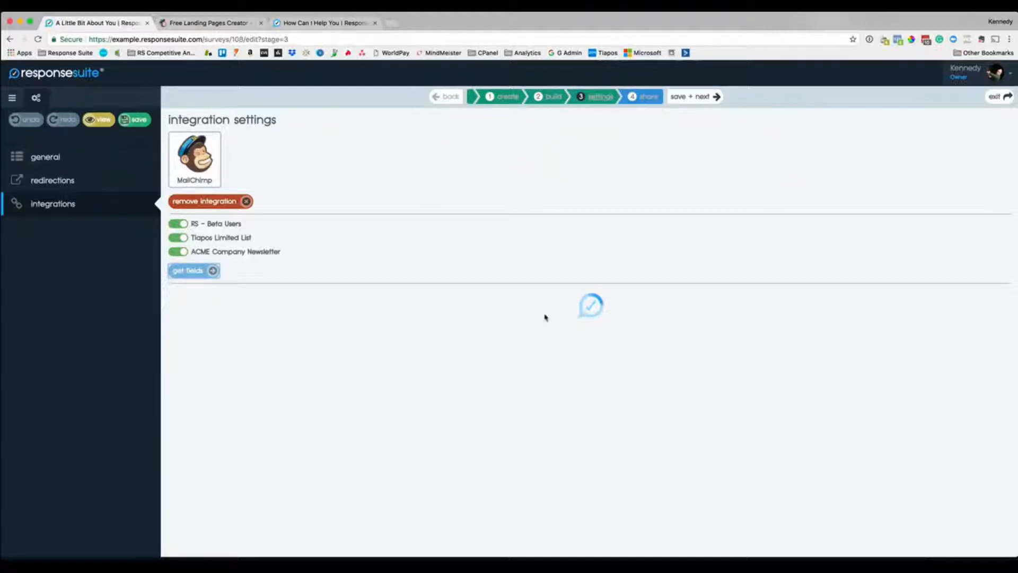
# Step: Map the global email_address field to Q4 : A1 : email, and RS - Beta Users' First Name and Last Name to Q3 : A1 : text
pyautogui.scroll(-1, 402, 424)
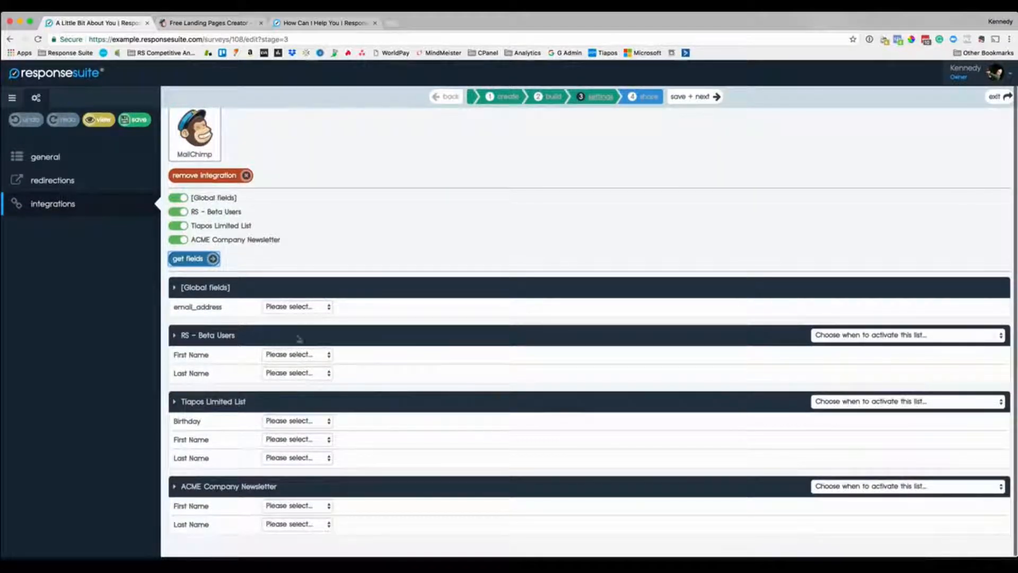
pyautogui.click(281, 310)
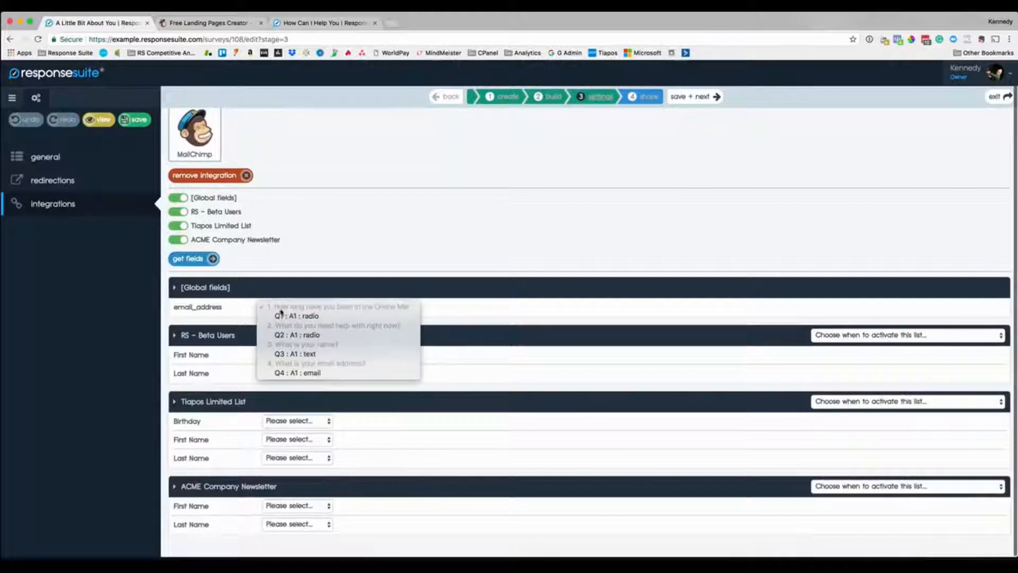
pyautogui.click(319, 372)
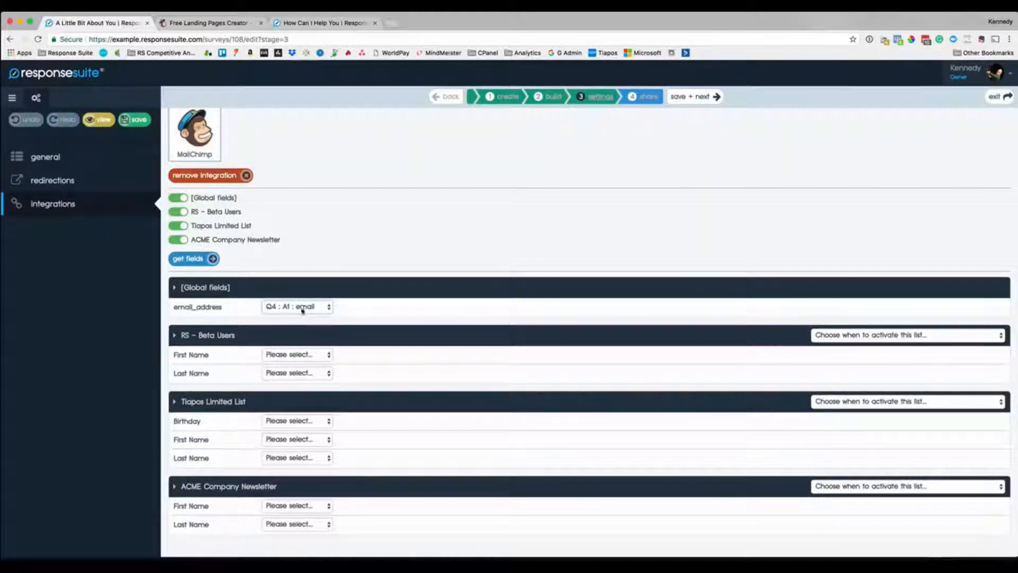
pyautogui.click(301, 355)
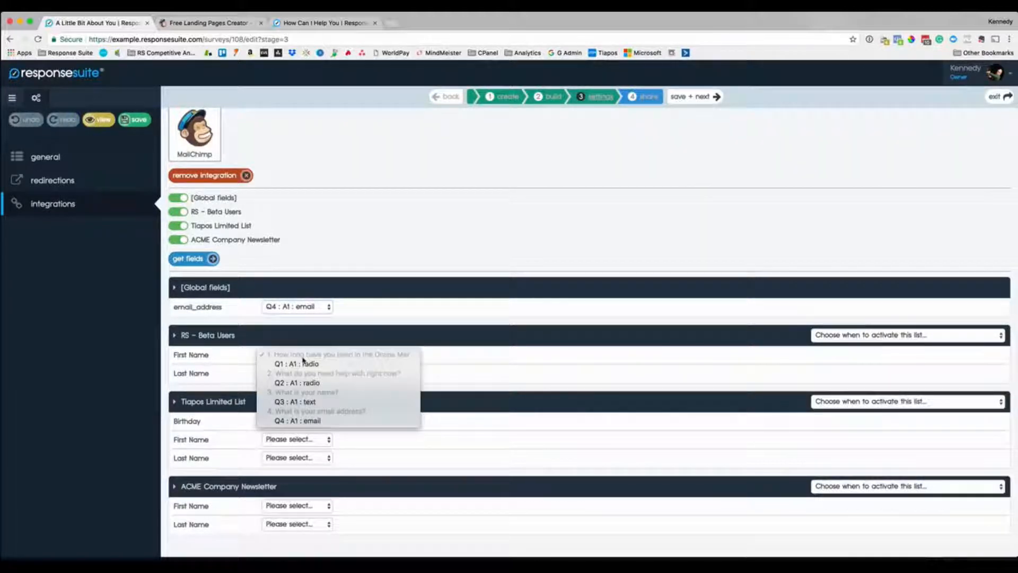
pyautogui.click(316, 406)
pyautogui.click(295, 374)
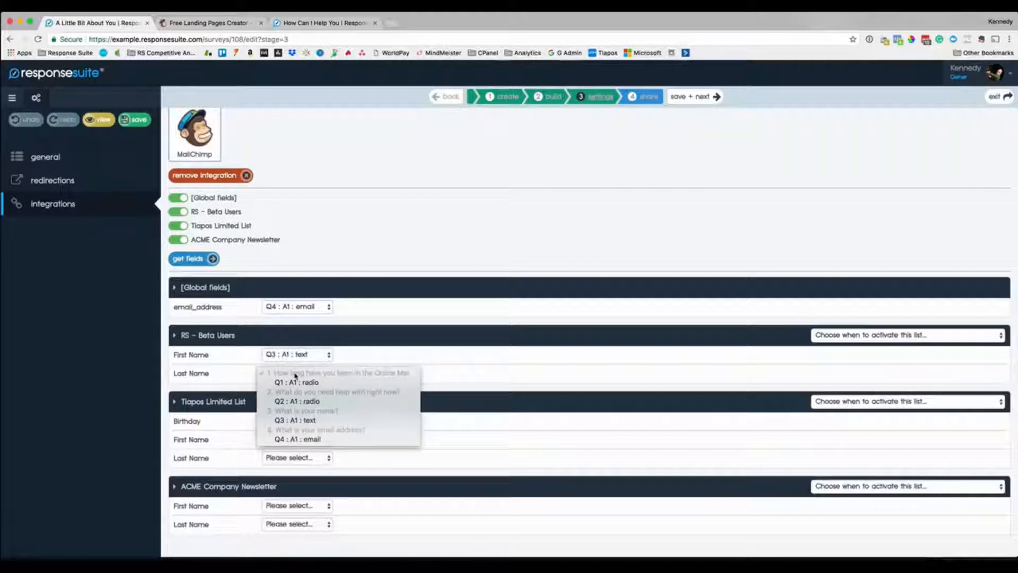
pyautogui.click(315, 421)
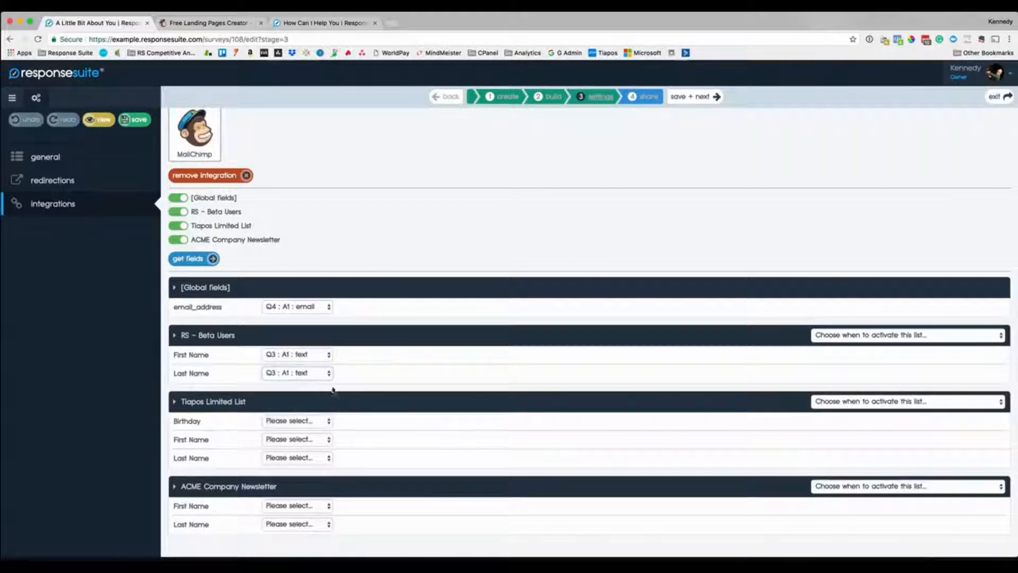
# Step: Map First Name and Last Name to Q3 : A1 : text for both Tiapos Limited List and ACME Company Newsletter
pyautogui.click(308, 440)
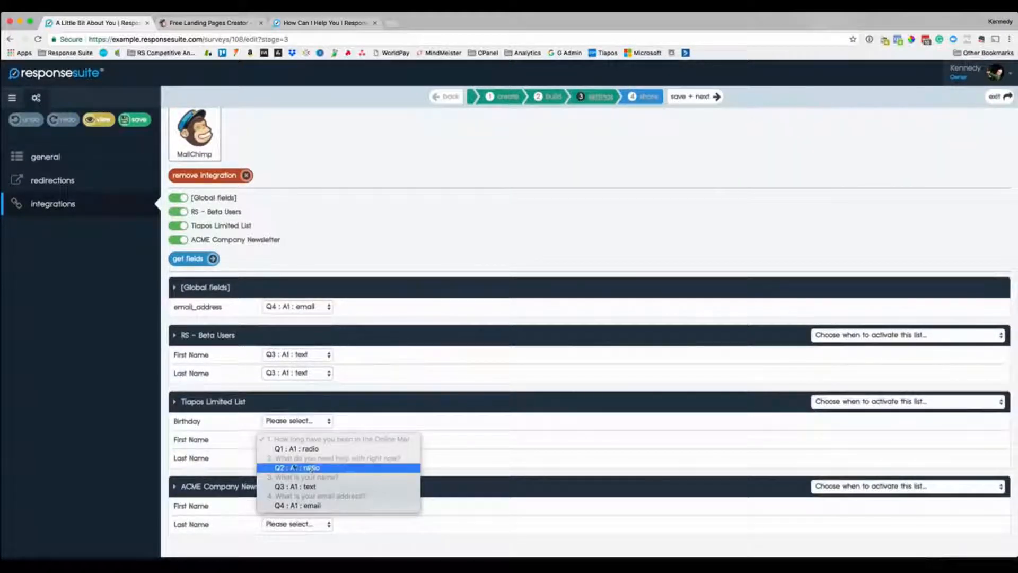
pyautogui.click(297, 487)
pyautogui.click(283, 460)
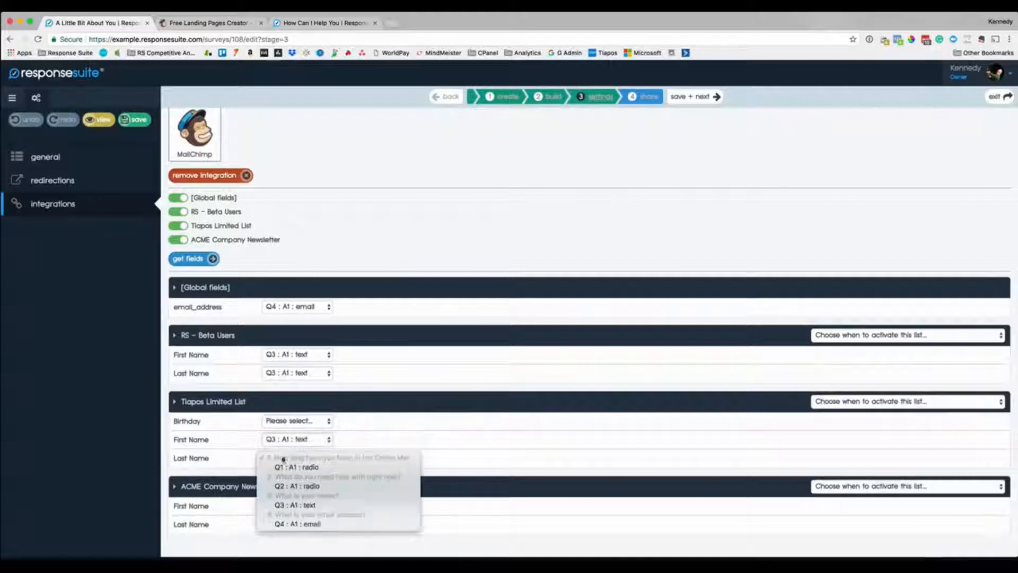
pyautogui.click(297, 505)
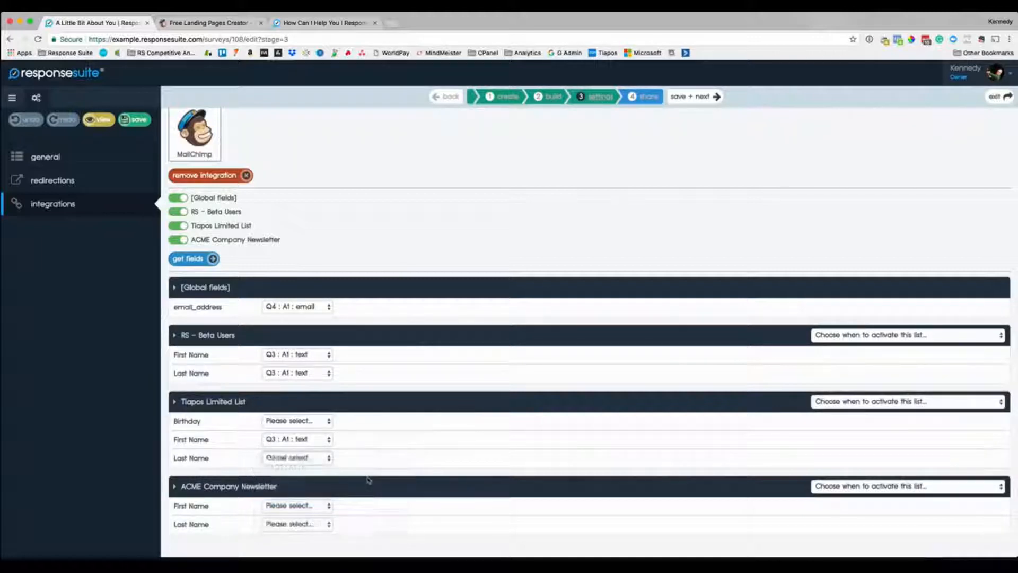
pyautogui.click(291, 507)
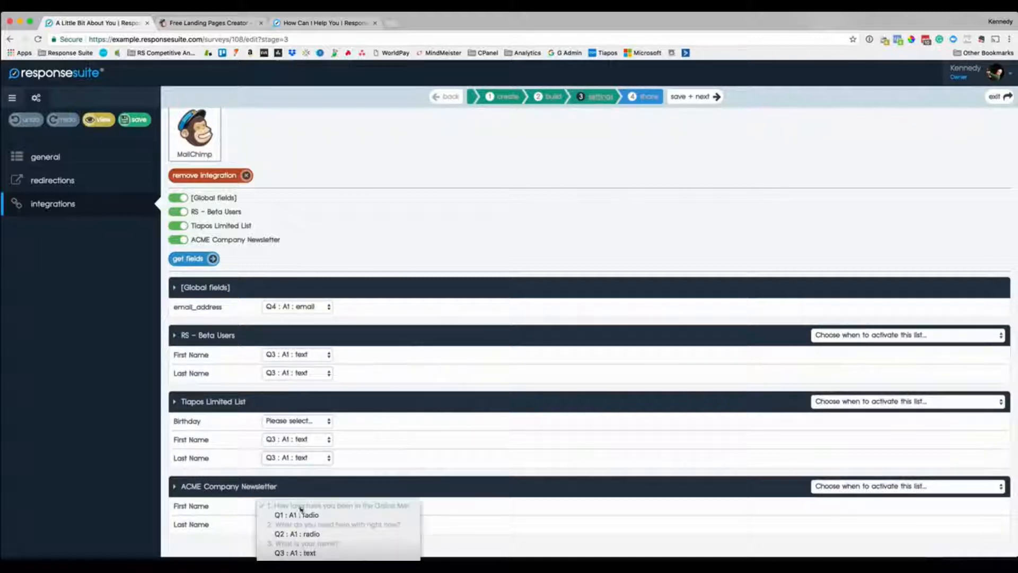
pyautogui.click(316, 553)
pyautogui.click(305, 527)
pyautogui.click(317, 555)
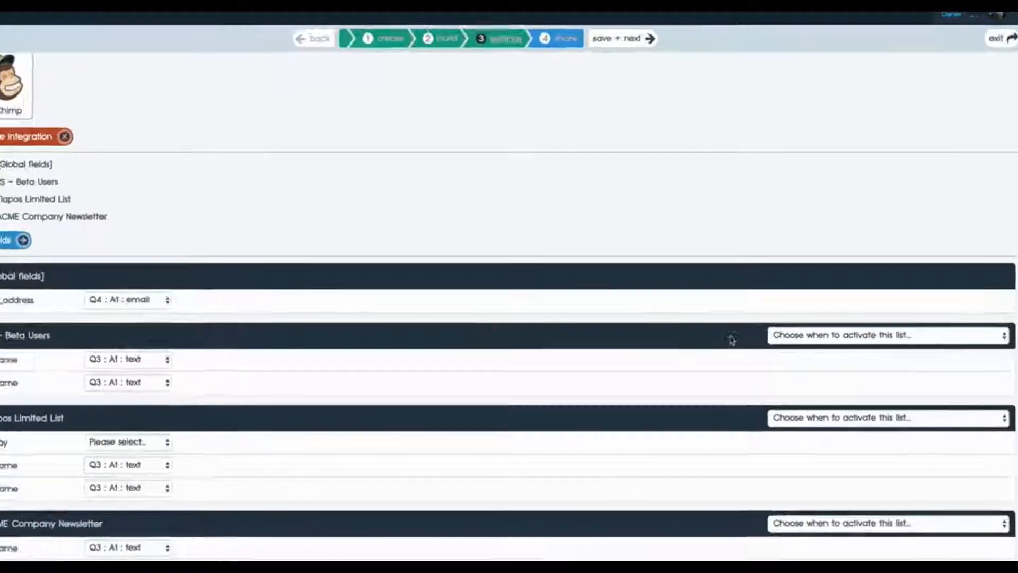
# Step: Activate RS - Beta Users on Q1 : A1 : 0-1 Year and Tiapos Limited List on Q1 : A2 : 2-5 Years
pyautogui.click(843, 336)
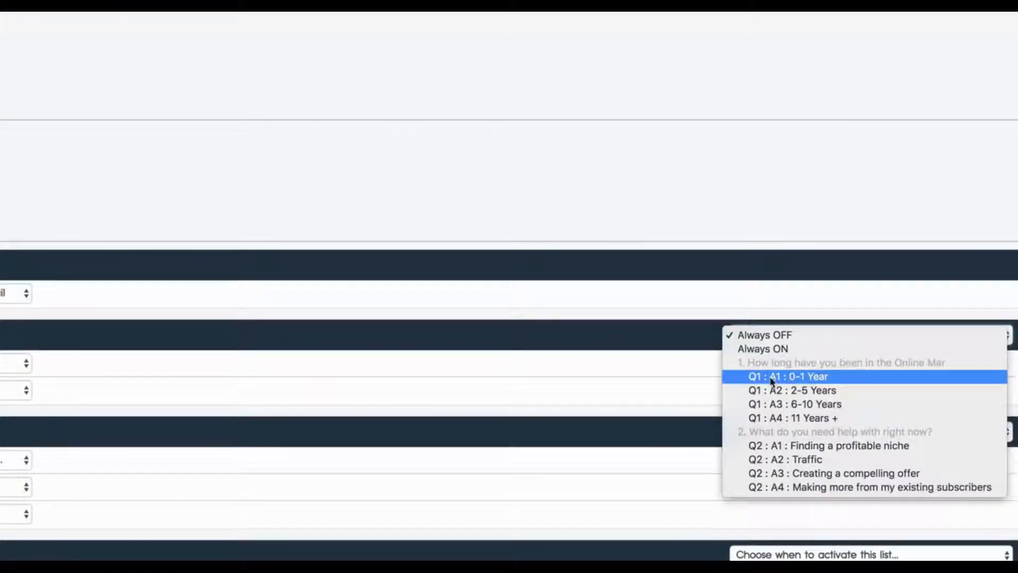
pyautogui.click(806, 378)
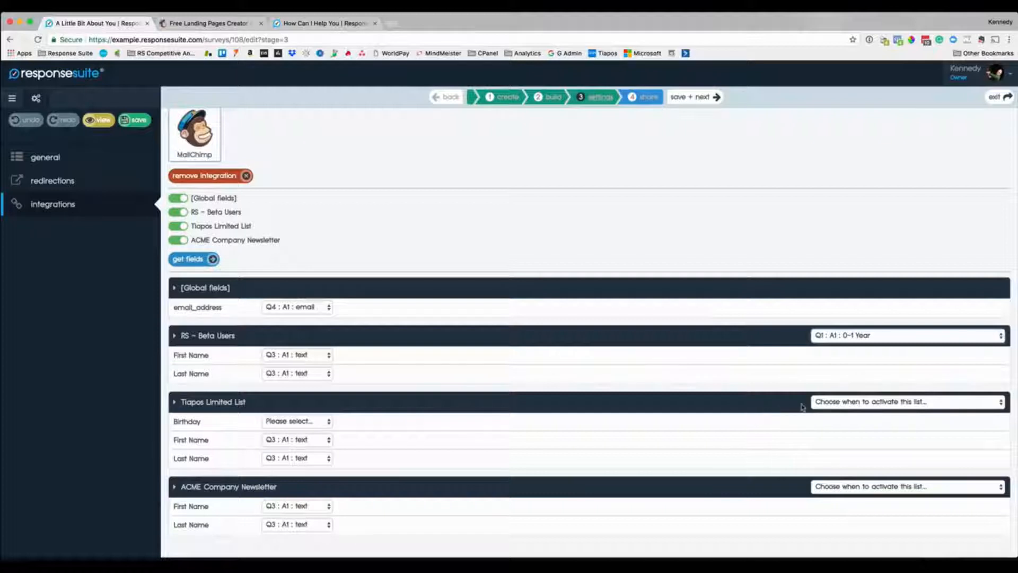
pyautogui.click(855, 404)
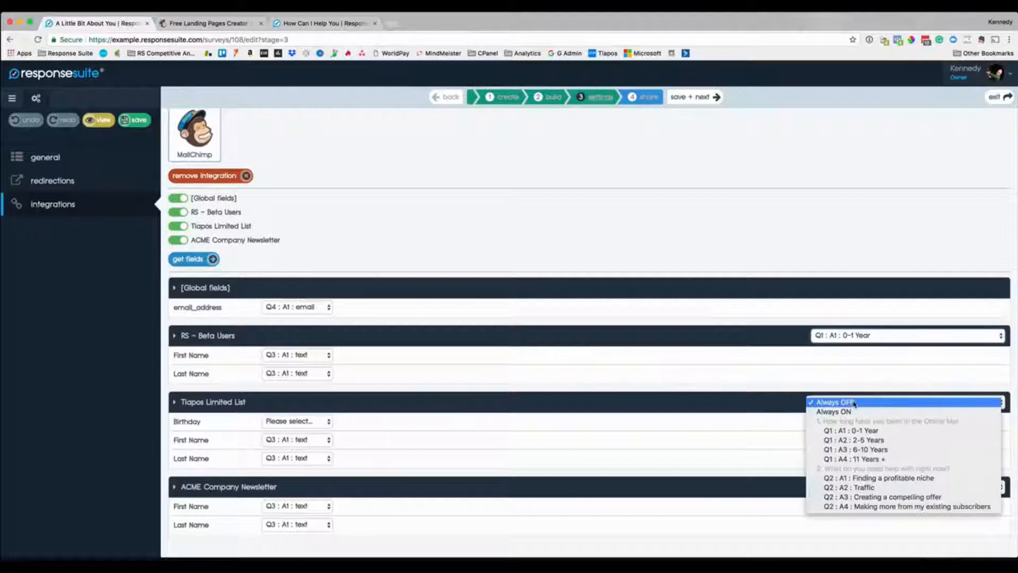
pyautogui.click(861, 441)
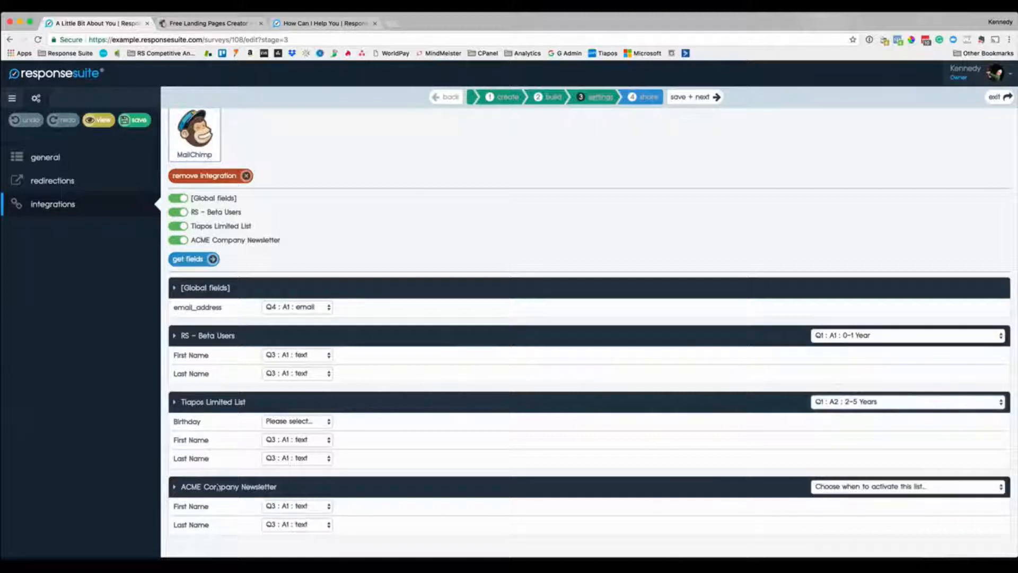
# Step: Activate the ACME Company Newsletter list on Q1 : A3 : 6-10 Years
pyautogui.scroll(2, 955, 485)
pyautogui.click(934, 510)
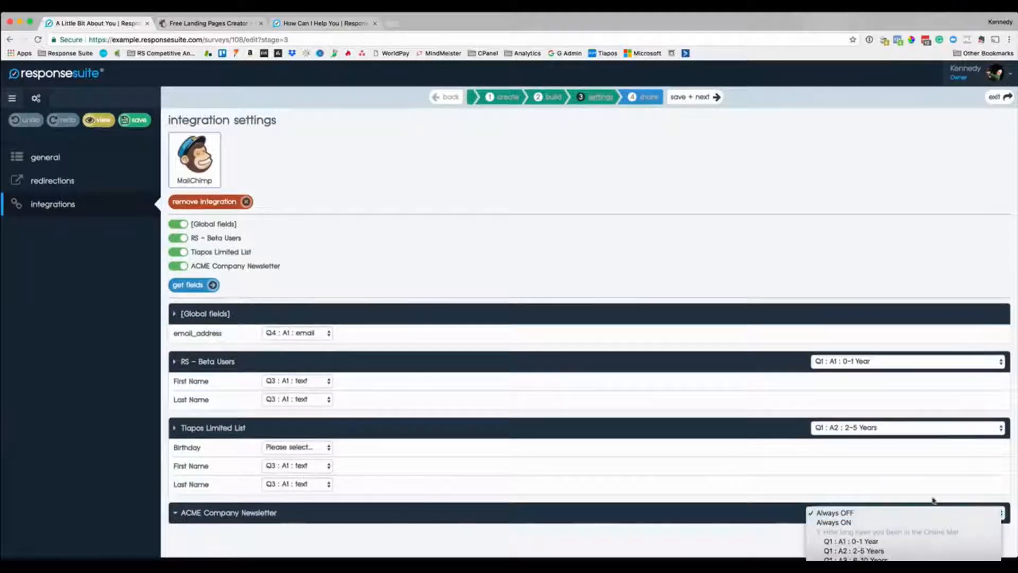
pyautogui.click(859, 555)
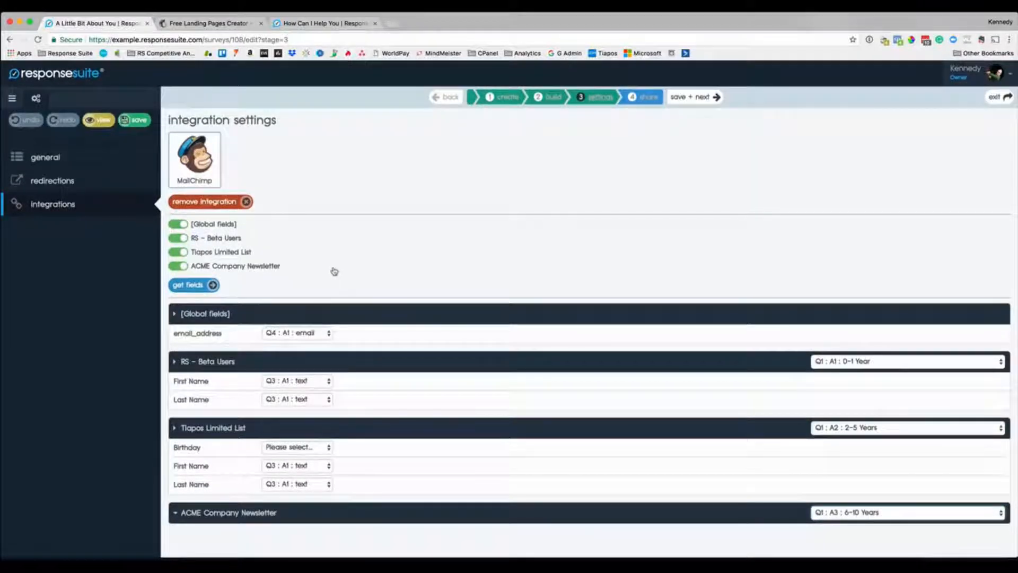
# Step: Remove the MailChimp integration and open the Custom HTML integration's form code field for editing
pyautogui.click(223, 202)
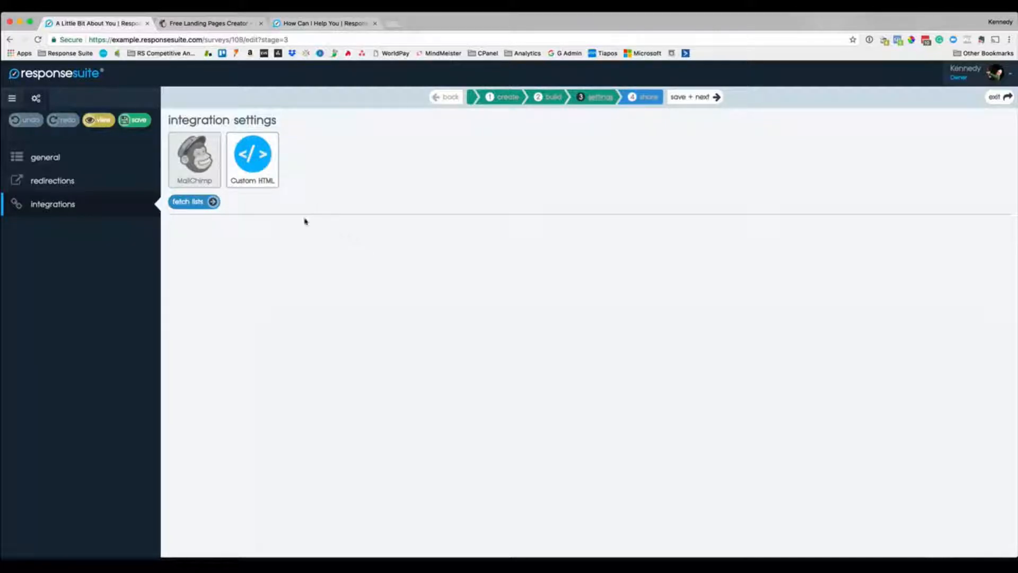
pyautogui.click(212, 202)
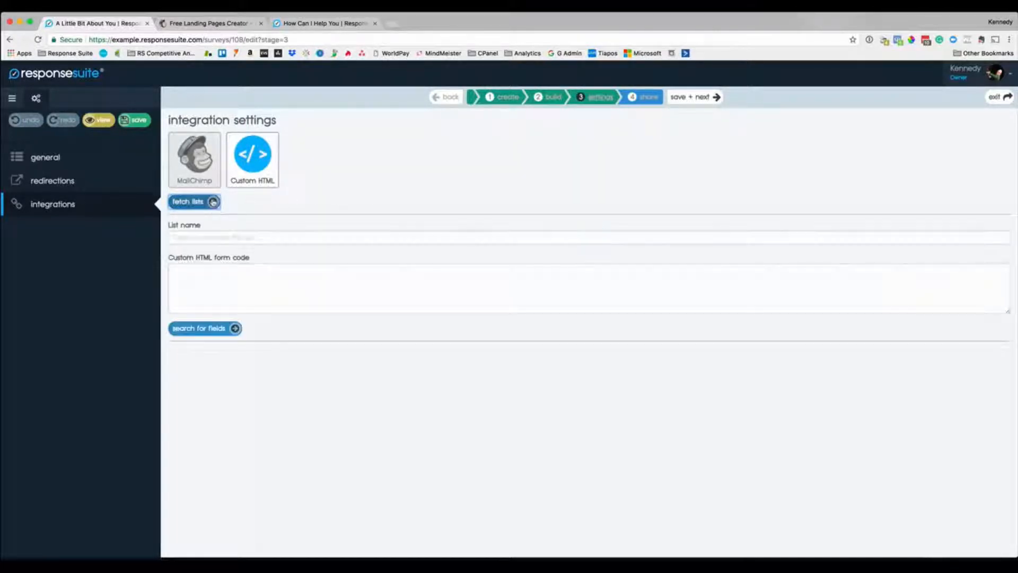
pyautogui.click(219, 279)
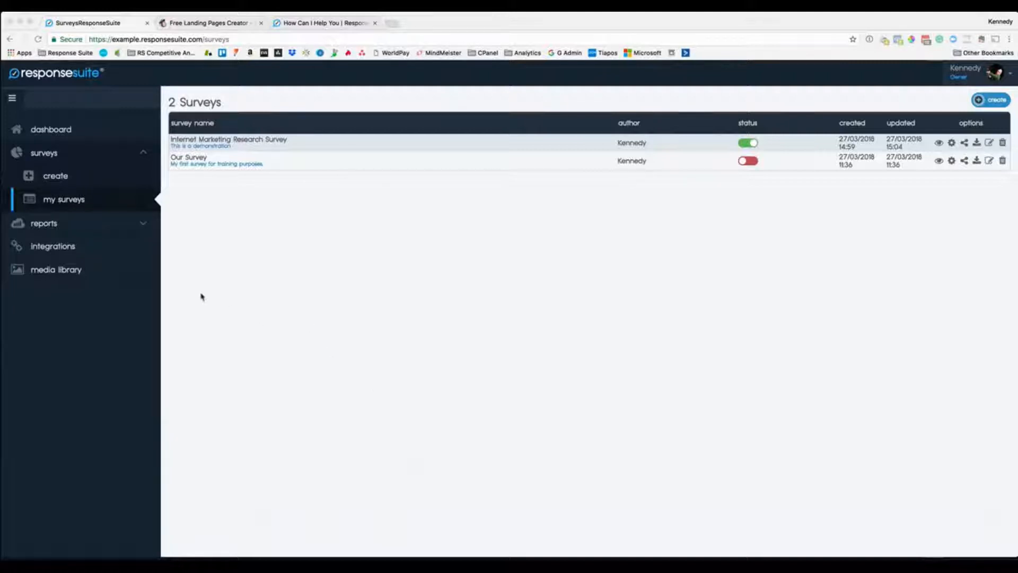
# Step: Create a report named New Report with the internal description For example, based on the Internet Marketing Research Survey
pyautogui.click(137, 225)
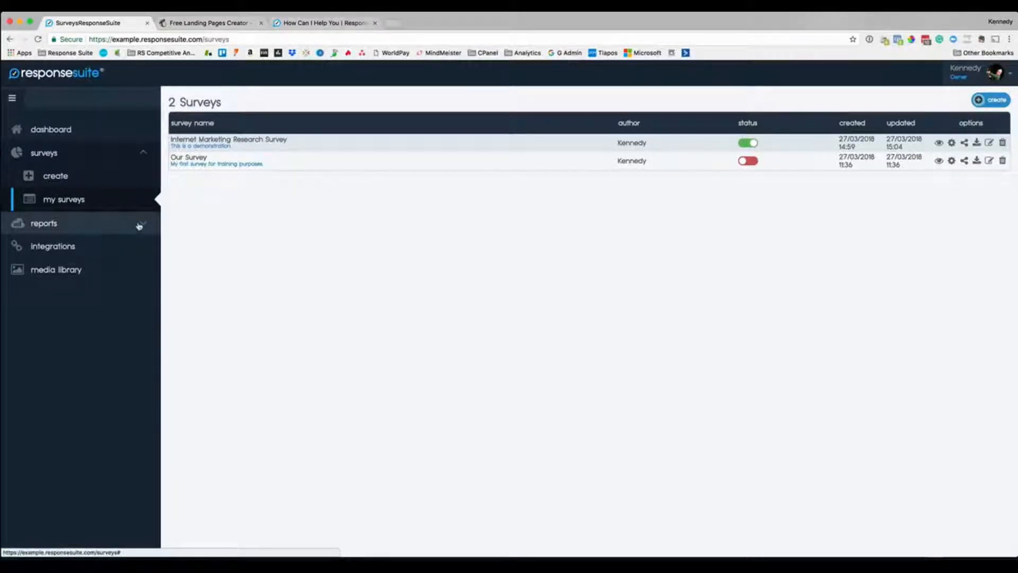
pyautogui.click(139, 226)
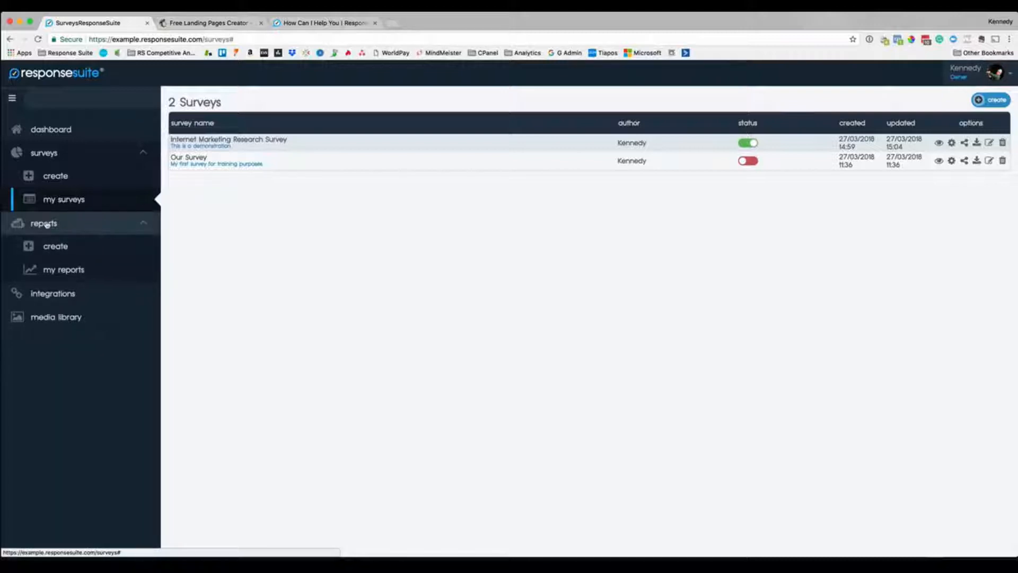
pyautogui.click(65, 247)
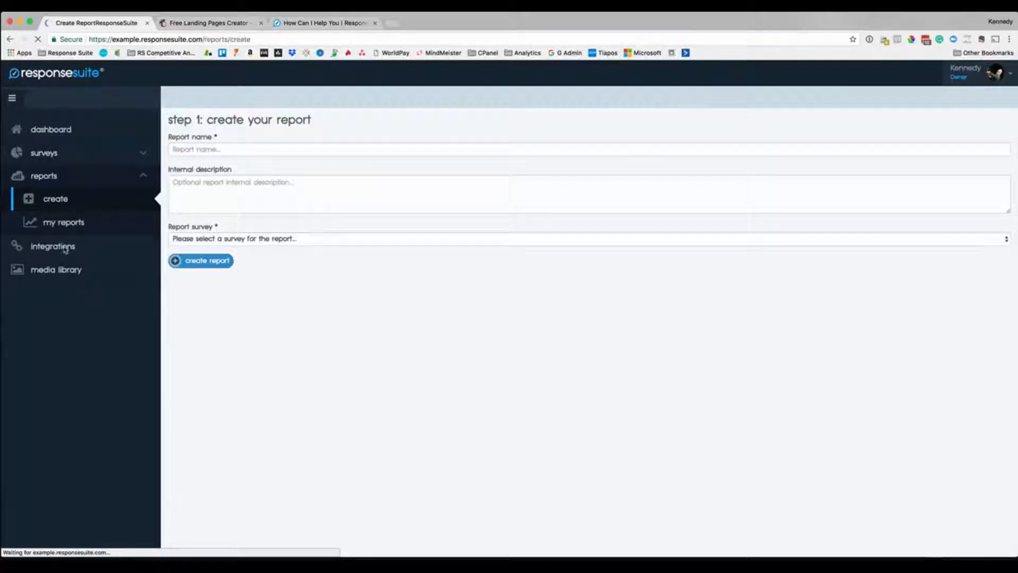
pyautogui.click(204, 149)
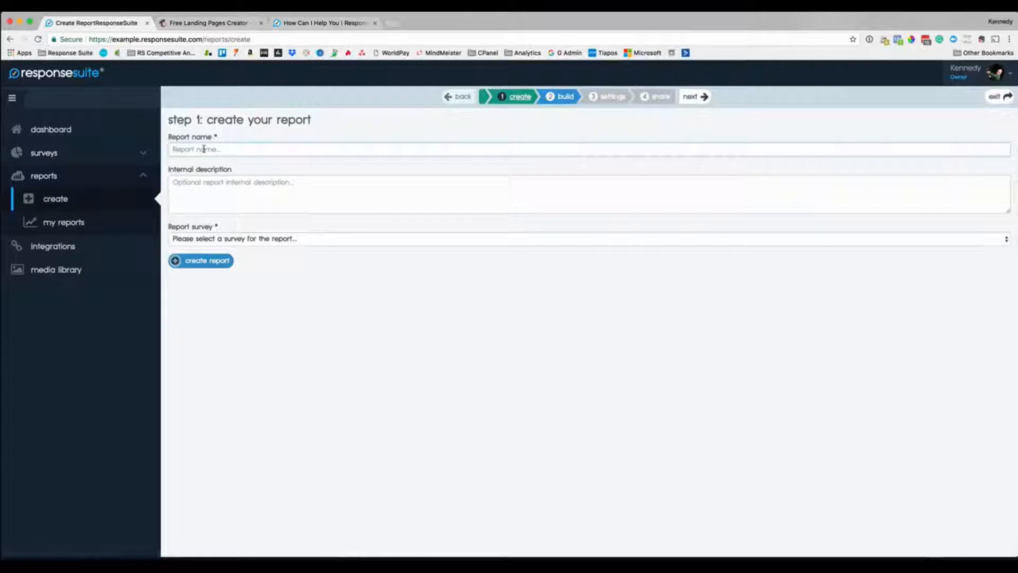
pyautogui.write('New Report')
pyautogui.click(199, 187)
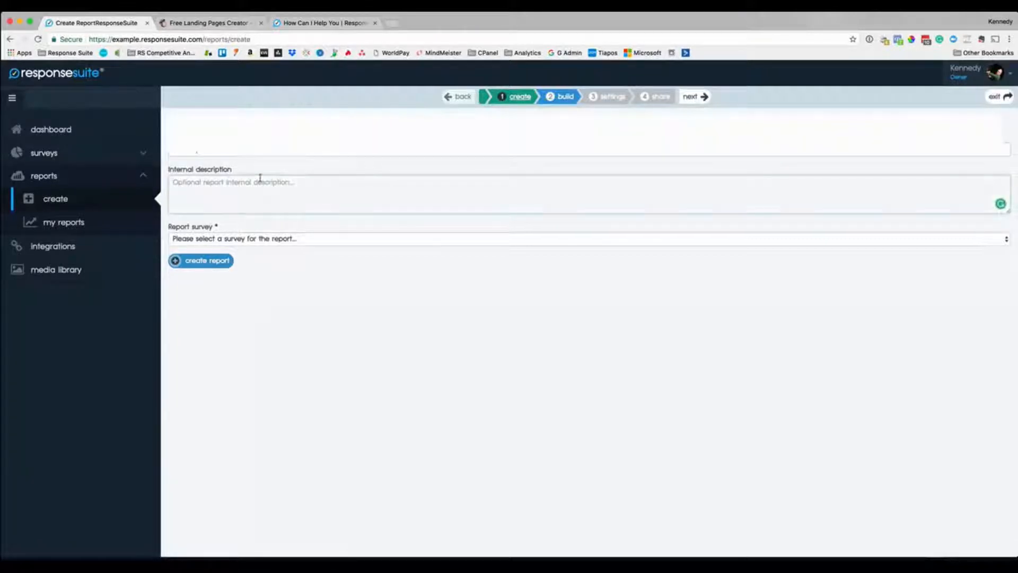
pyautogui.write('For example')
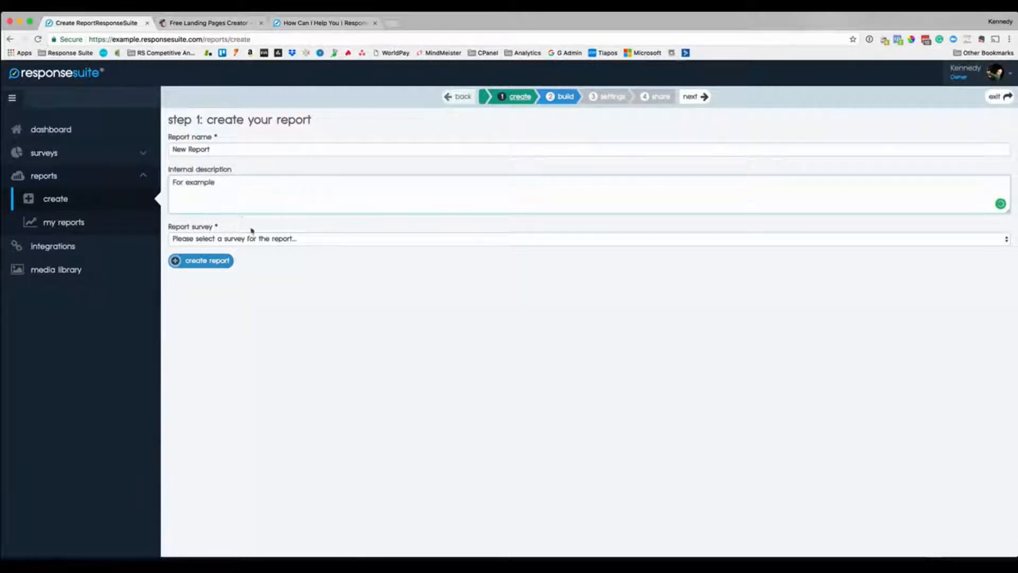
pyautogui.click(237, 240)
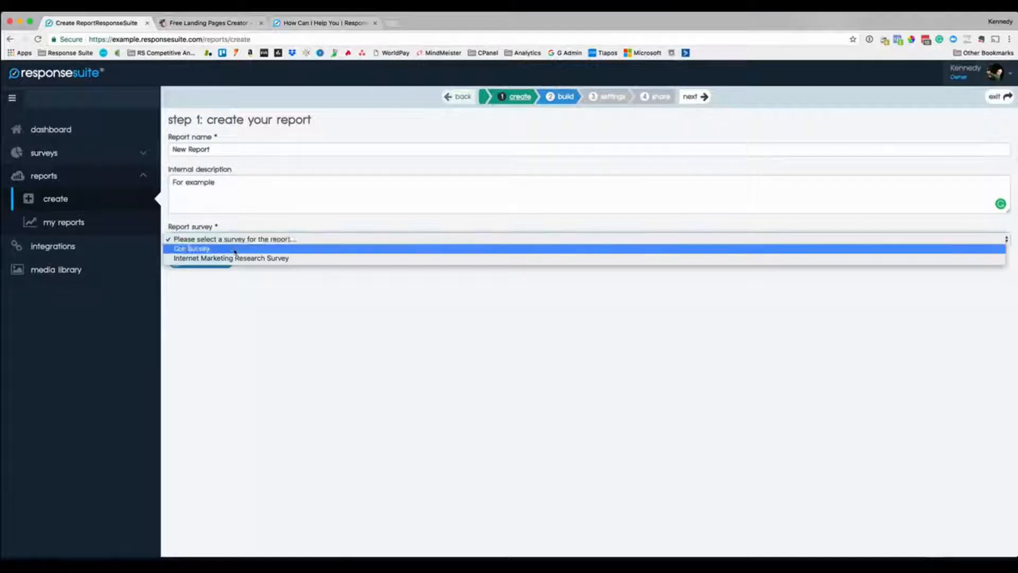
pyautogui.click(246, 259)
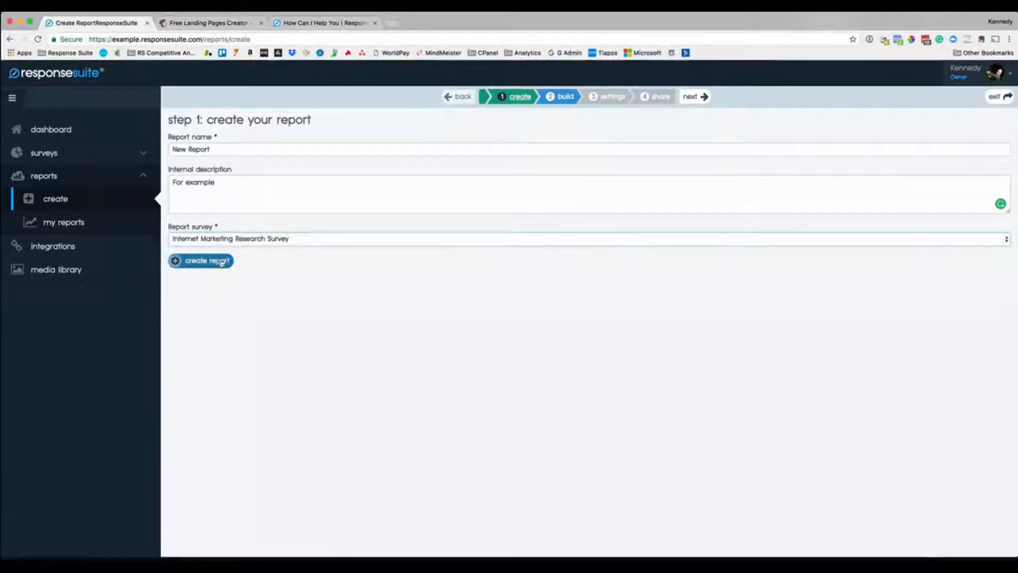
pyautogui.click(210, 263)
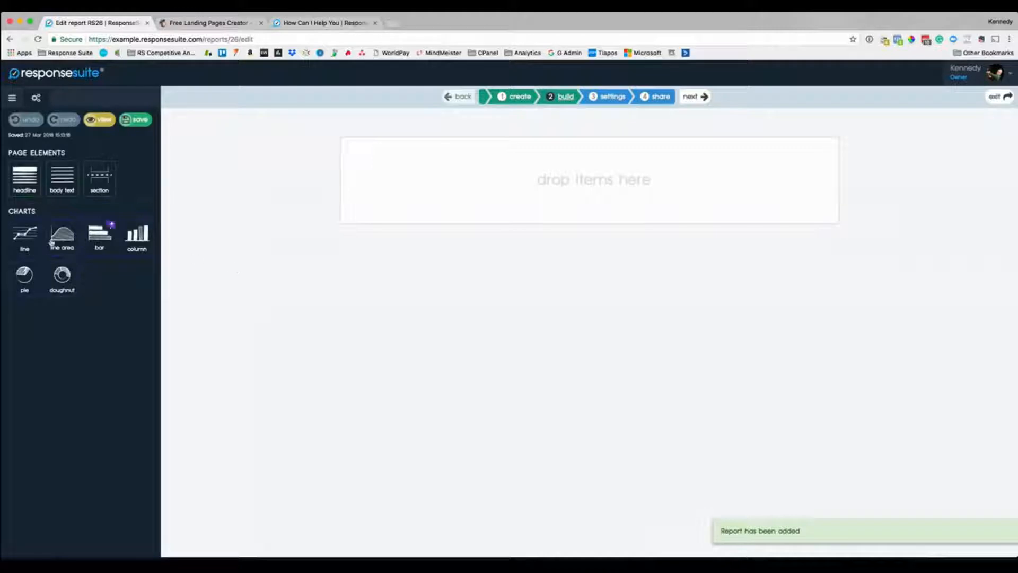
# Step: Add a headline and body text to the report, with pie, bar and line area charts stacked in that order below
pyautogui.moveTo(25, 178); pyautogui.dragTo(613, 152)
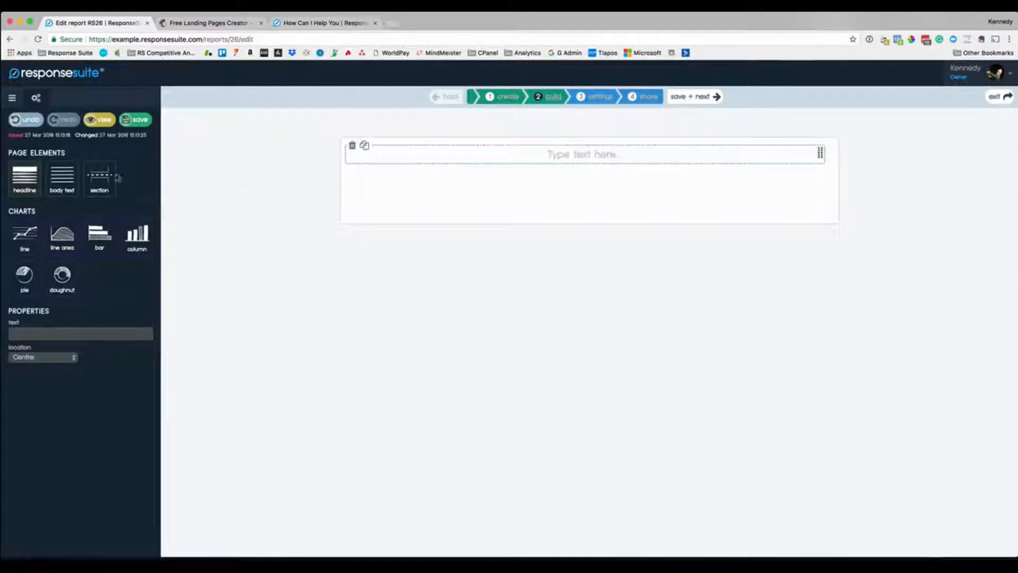
pyautogui.moveTo(62, 177); pyautogui.dragTo(605, 194)
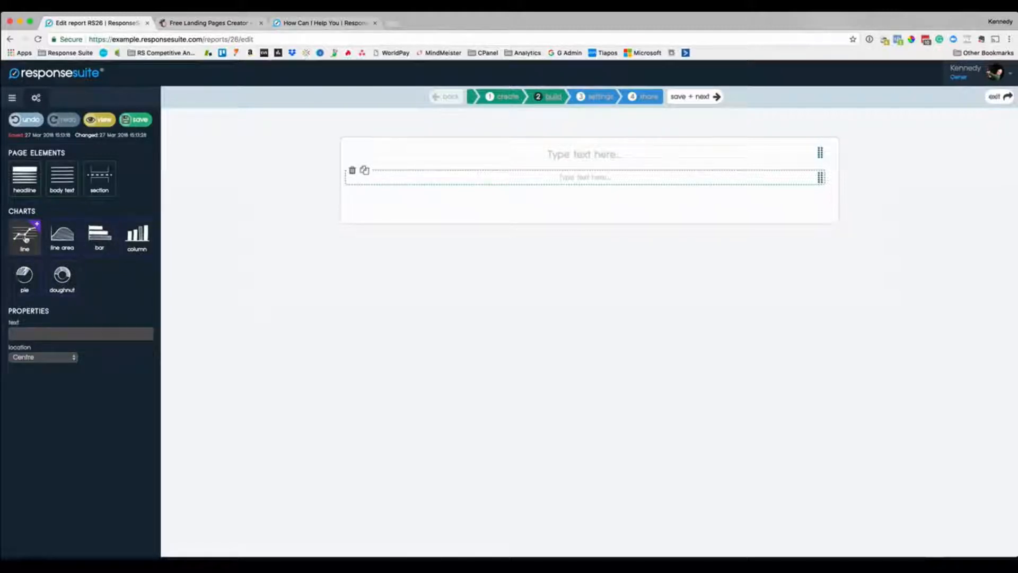
pyautogui.moveTo(62, 236); pyautogui.dragTo(482, 205)
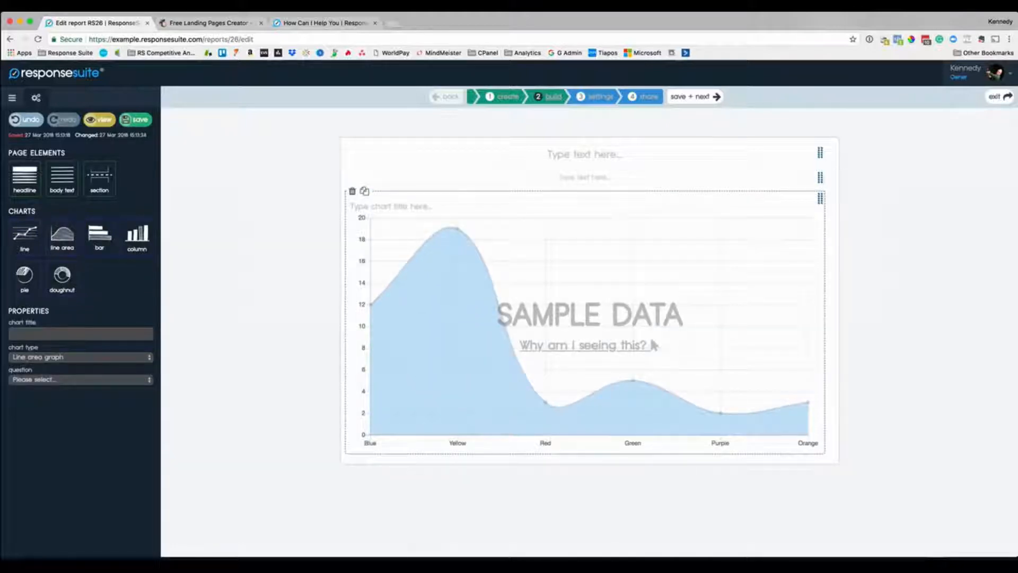
pyautogui.moveTo(106, 241); pyautogui.dragTo(666, 209)
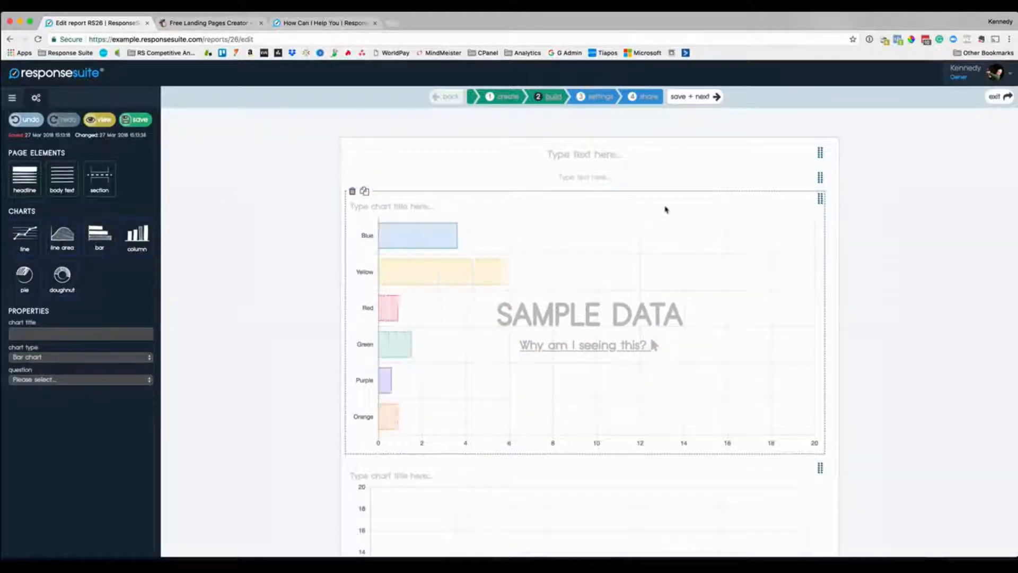
pyautogui.moveTo(25, 275); pyautogui.dragTo(584, 234)
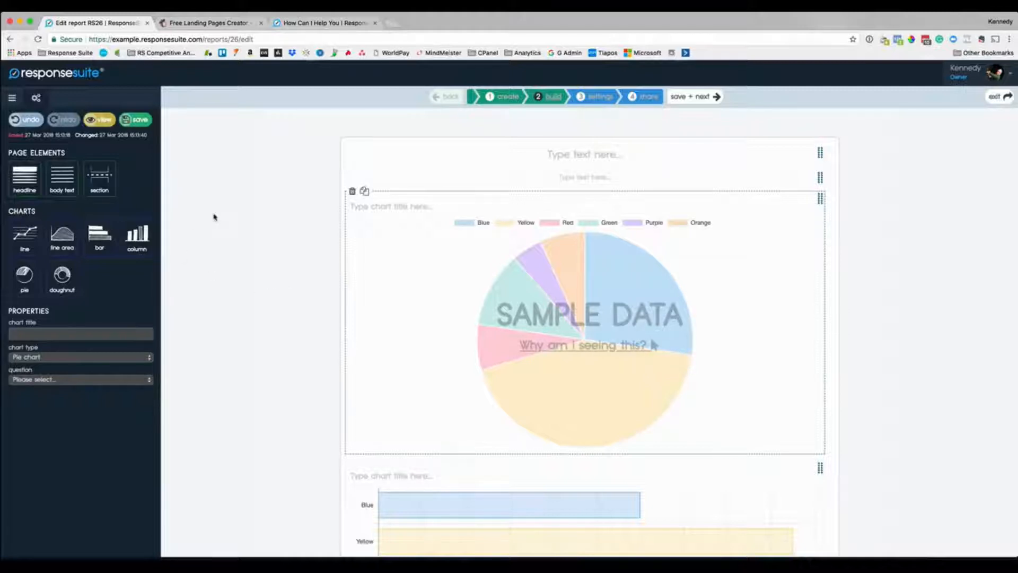
# Step: Insert a two-column section above the charts and add a doughnut chart beside the line area chart
pyautogui.moveTo(106, 179); pyautogui.dragTo(558, 215)
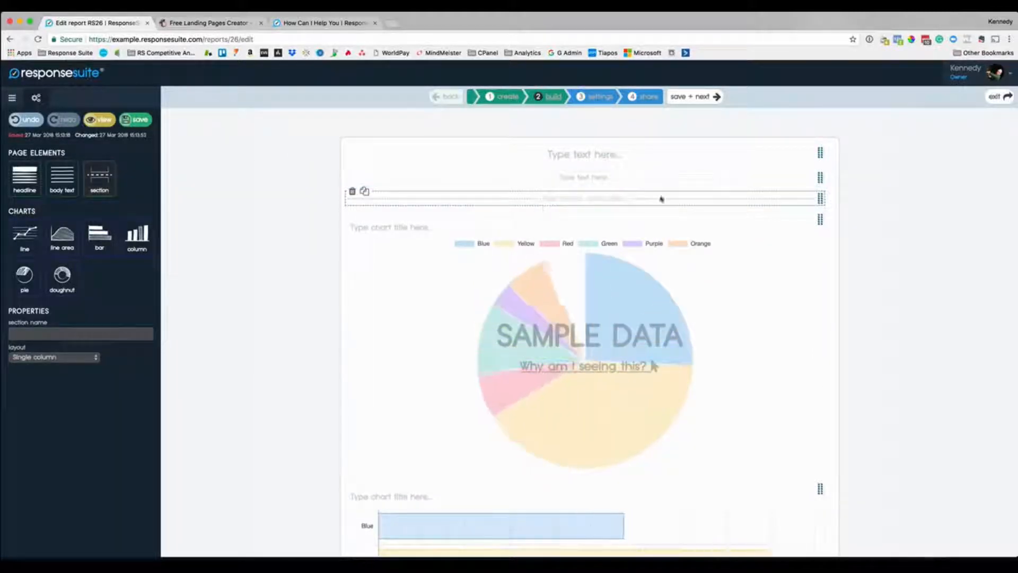
pyautogui.click(48, 358)
pyautogui.click(49, 366)
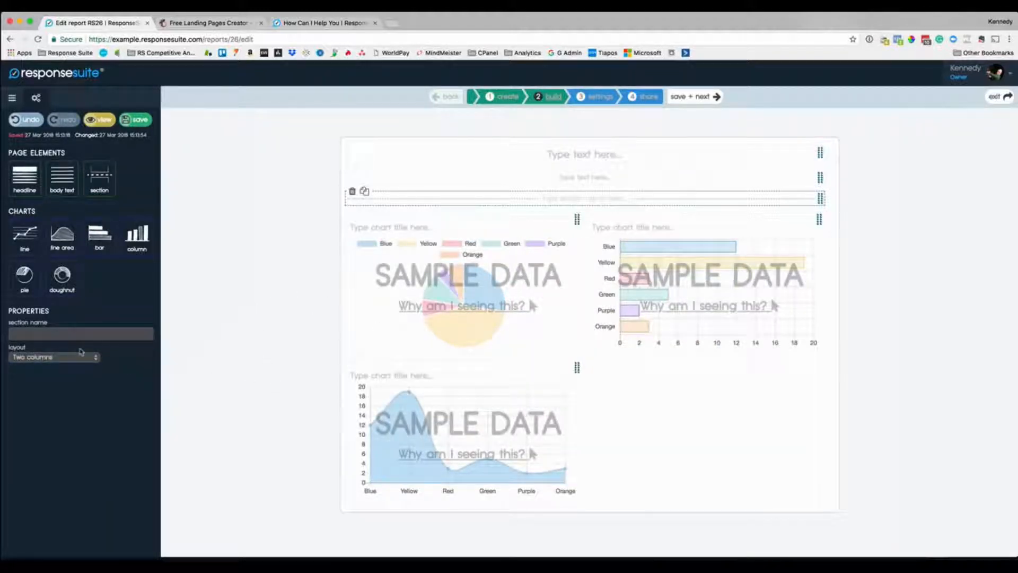
pyautogui.moveTo(62, 274); pyautogui.dragTo(711, 424)
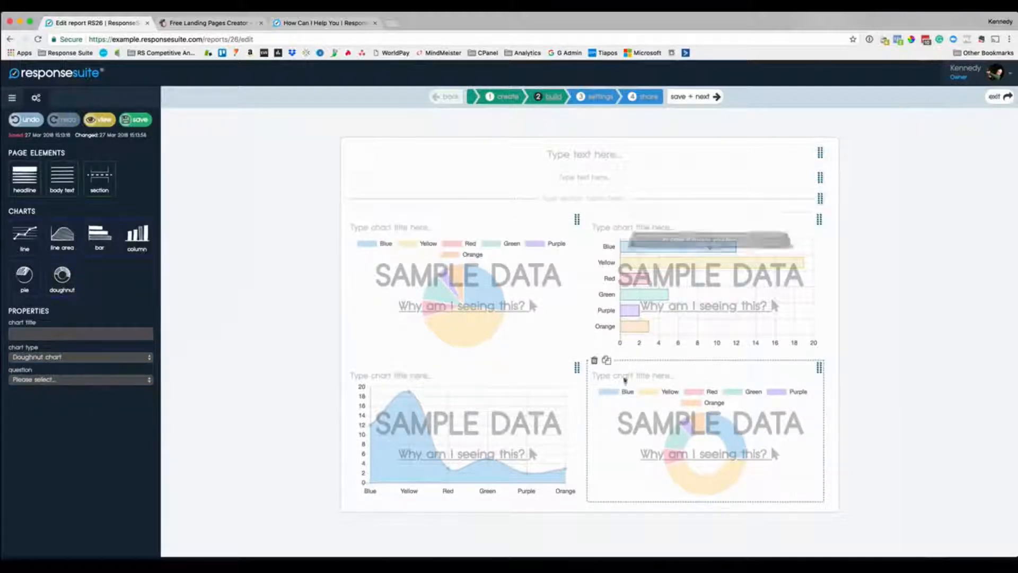
# Step: Save the report layout, set its page title to My Report and proceed to the share settings
pyautogui.click(694, 96)
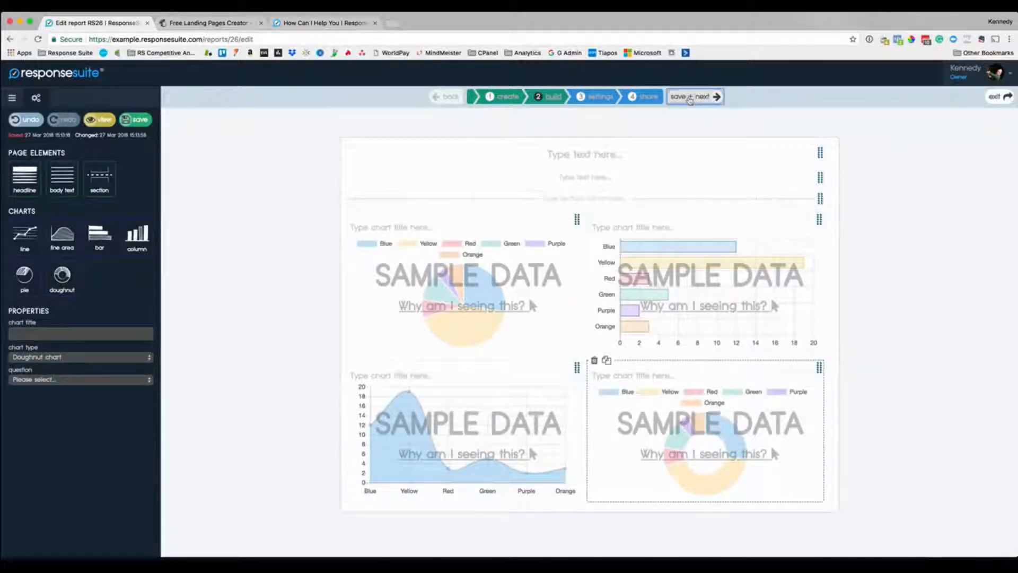
pyautogui.click(236, 215)
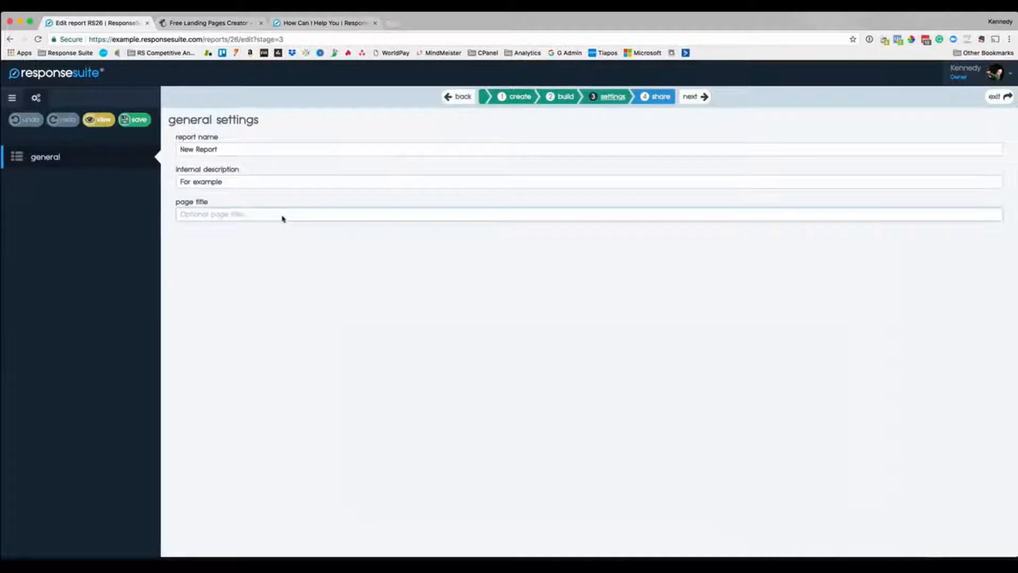
pyautogui.write('My Report')
pyautogui.press('Return')
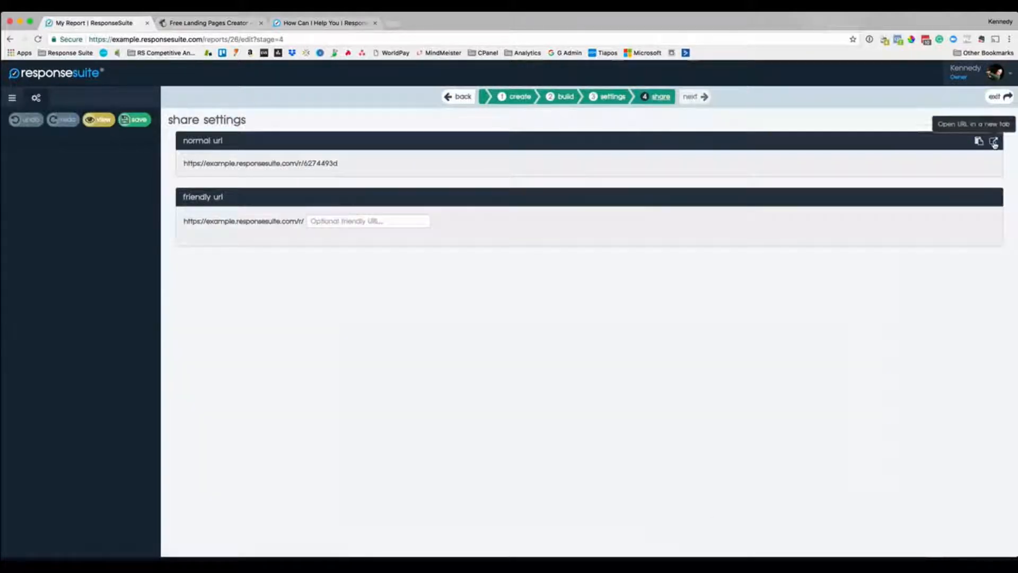
# Step: View the published report through its normal URL in a new tab and return to the share settings
pyautogui.click(993, 140)
pyautogui.hotkey('ctrl', 'shift', 'Tab')
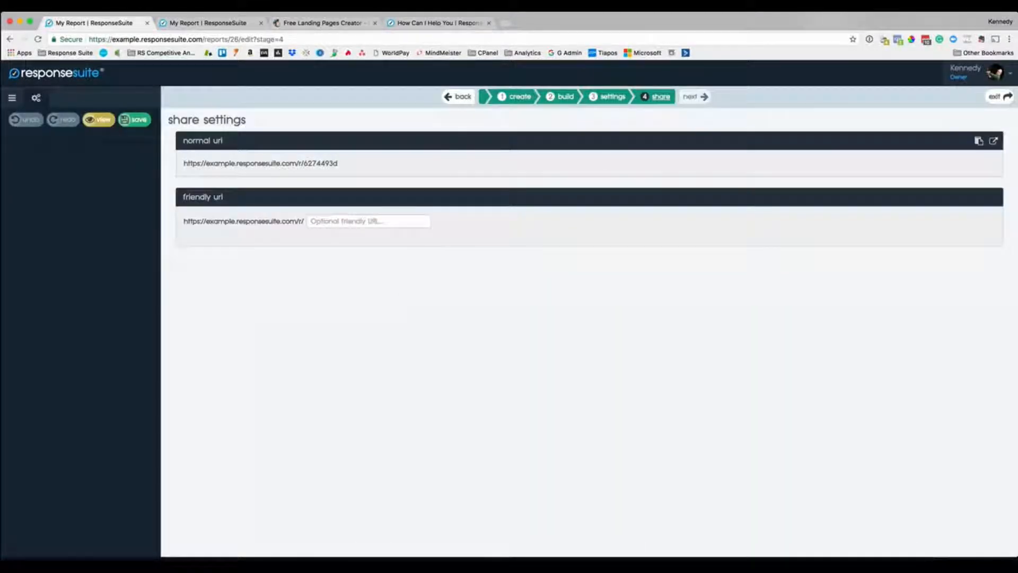
pyautogui.click(226, 22)
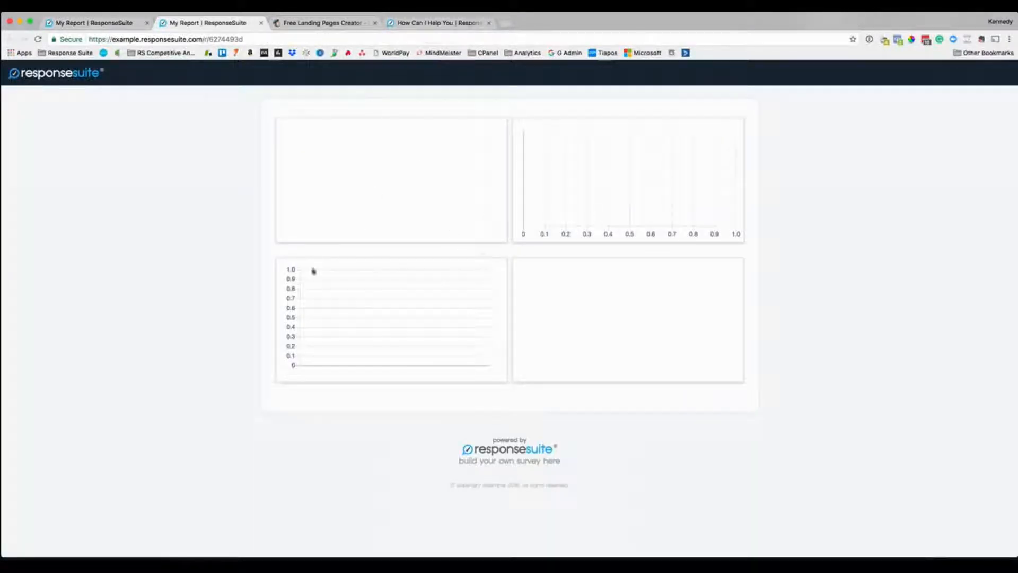
pyautogui.click(73, 22)
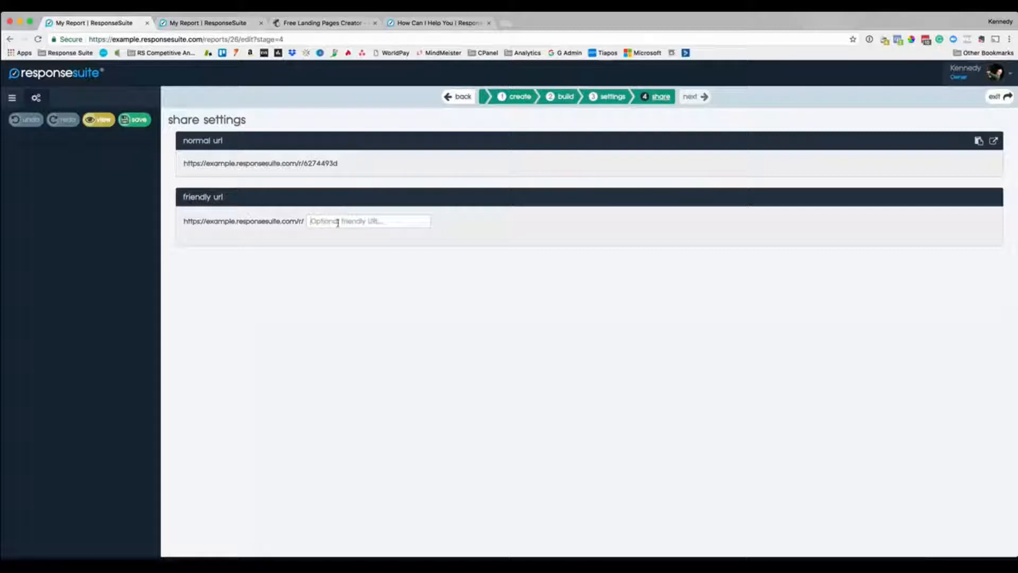
# Step: Set the report's friendly URL to custom-link, save it and check the link in a new tab
pyautogui.click(429, 224)
pyautogui.write('custom-link')
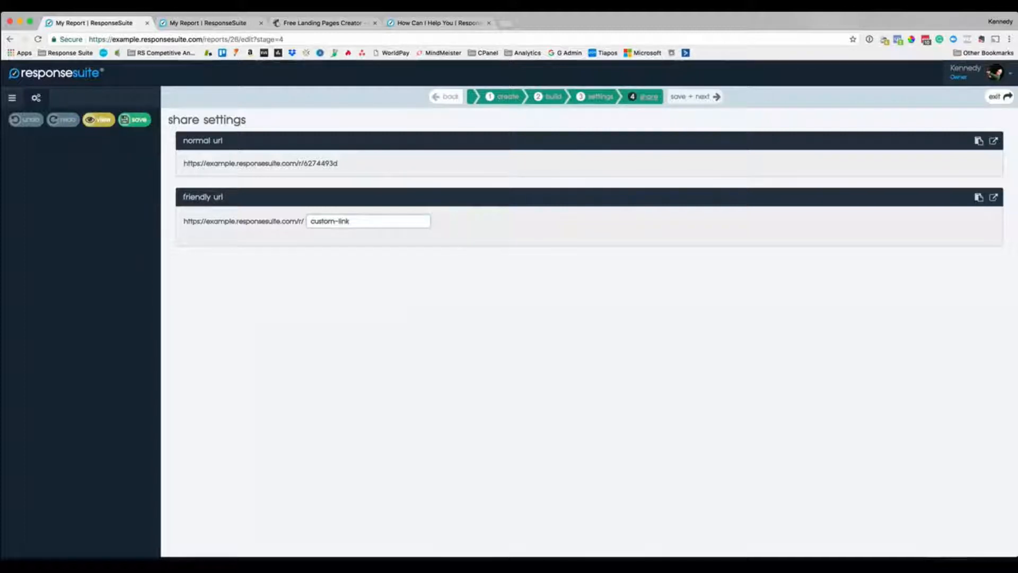
pyautogui.click(129, 120)
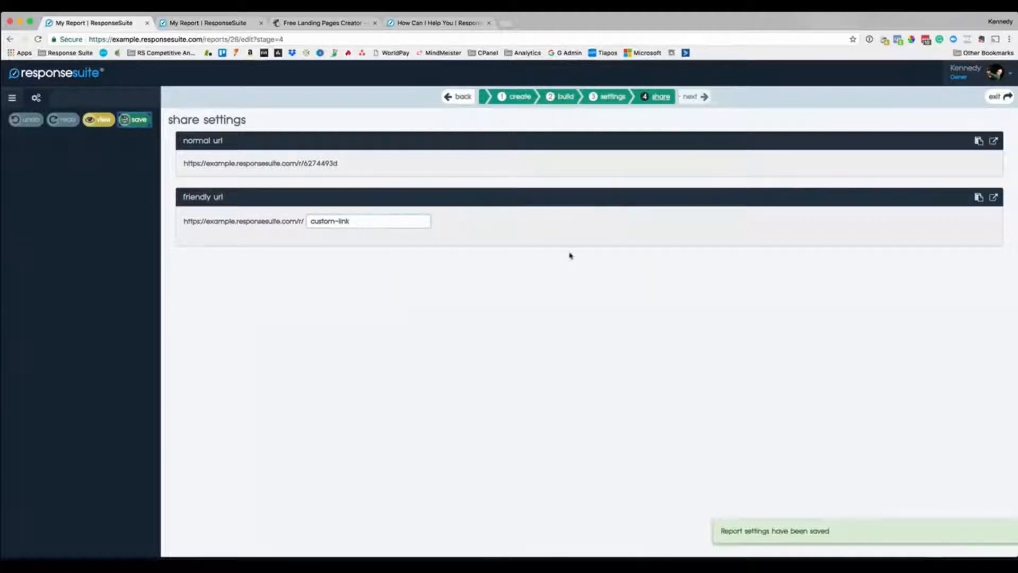
pyautogui.click(994, 198)
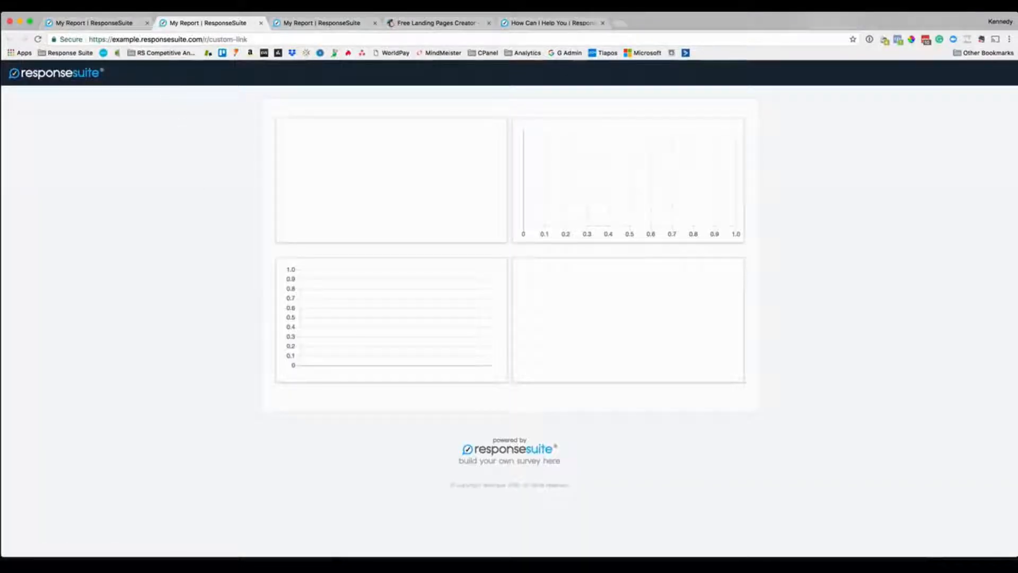
pyautogui.click(107, 23)
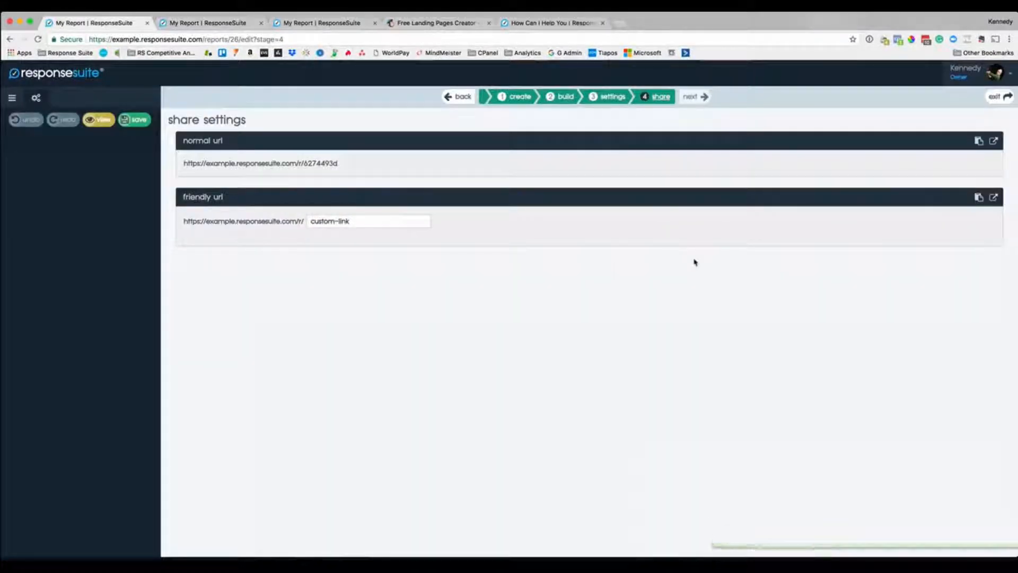